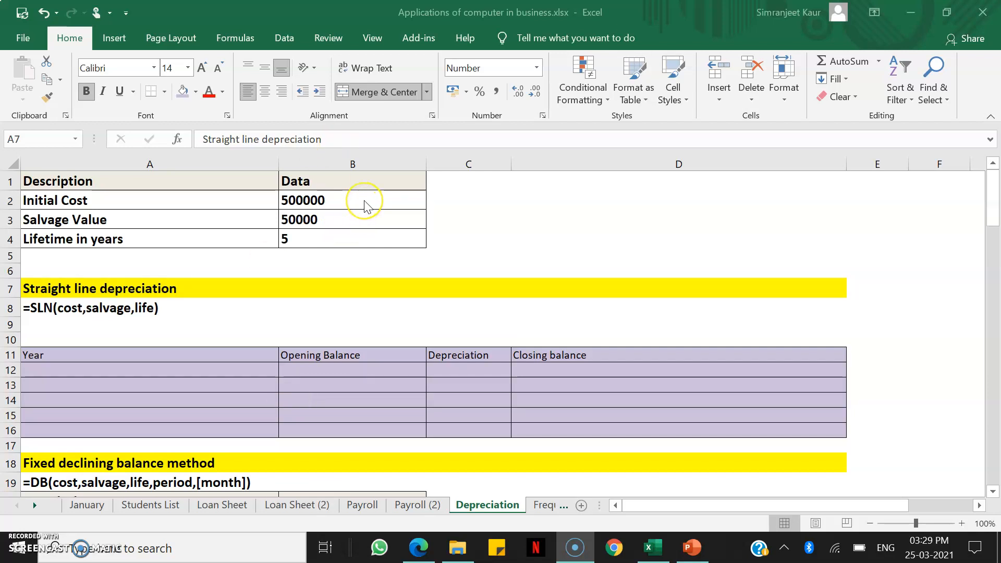
Enter the years 1 to 5 in cells A12 to A16 of the straight line depreciation table
left_click(362, 223)
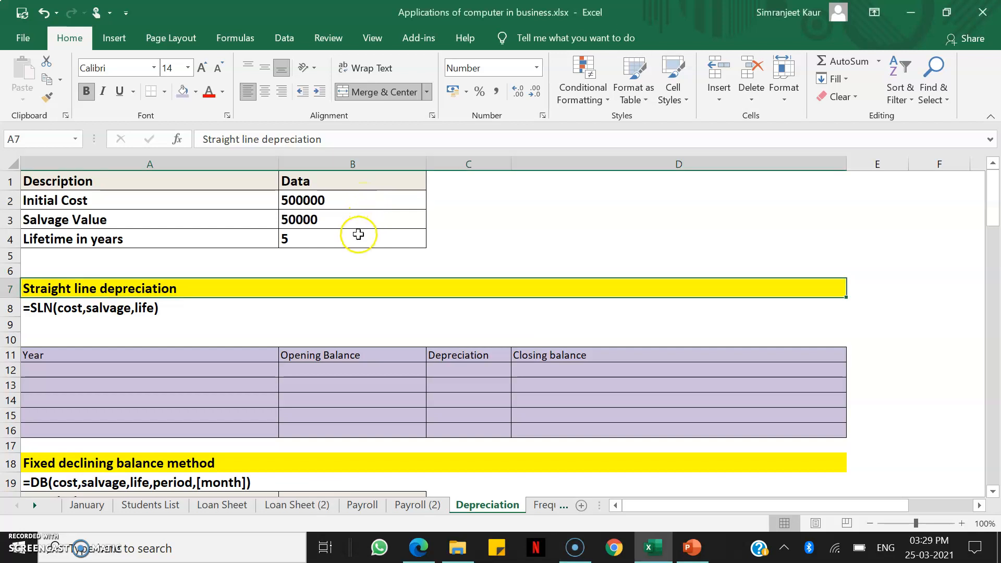
left_click(219, 378)
type("1")
key("Return")
type("2")
key("Return")
type("3")
key("Return")
type("4")
key("Return")
type("5")
key("Tab")
Link the year 1 opening balance in B12 to the initial cost with =B2
key("Up")
key("Up")
key("Up")
key("Up")
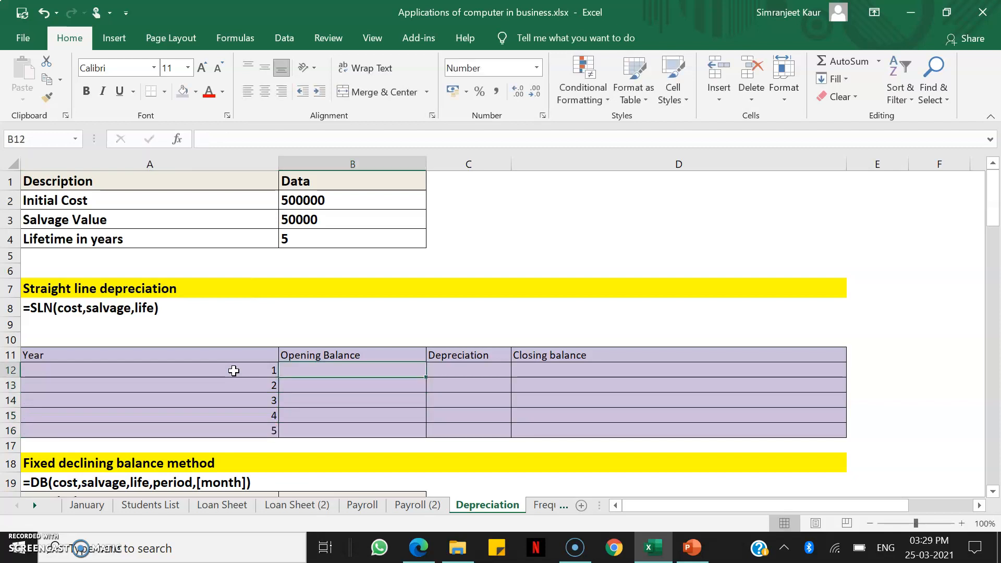
type("=")
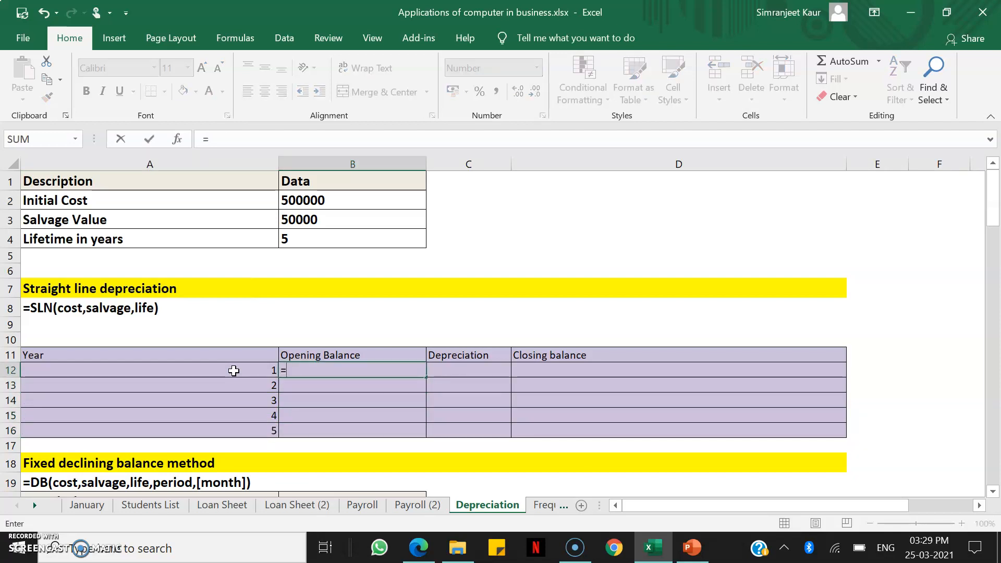
left_click(348, 201)
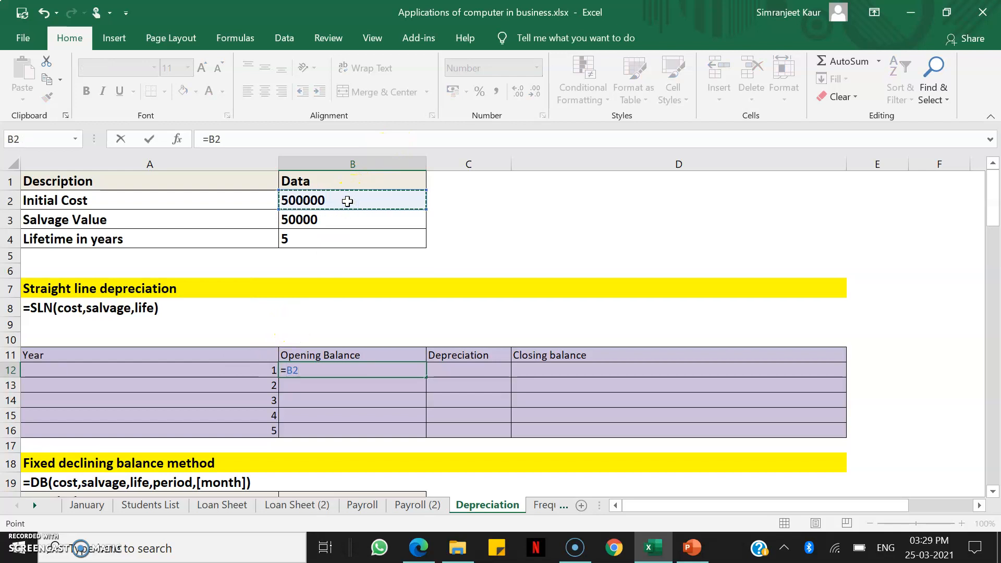
key("Return")
Calculate the year 1 depreciation in C12 with =SLN($B$2,$B$3,$B$4), using absolute references for cost, salvage and life
key("Up")
key("Right")
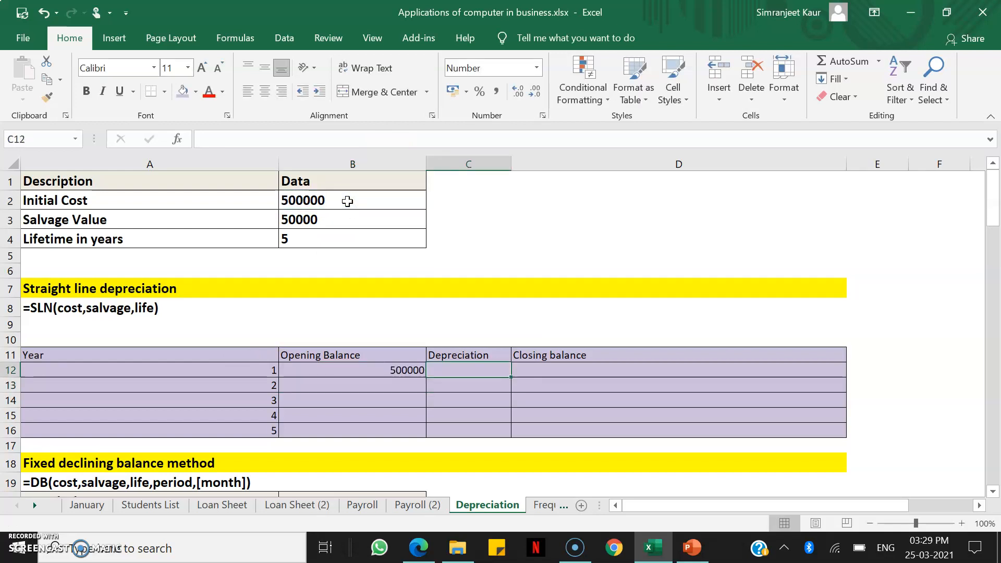
type("=sln")
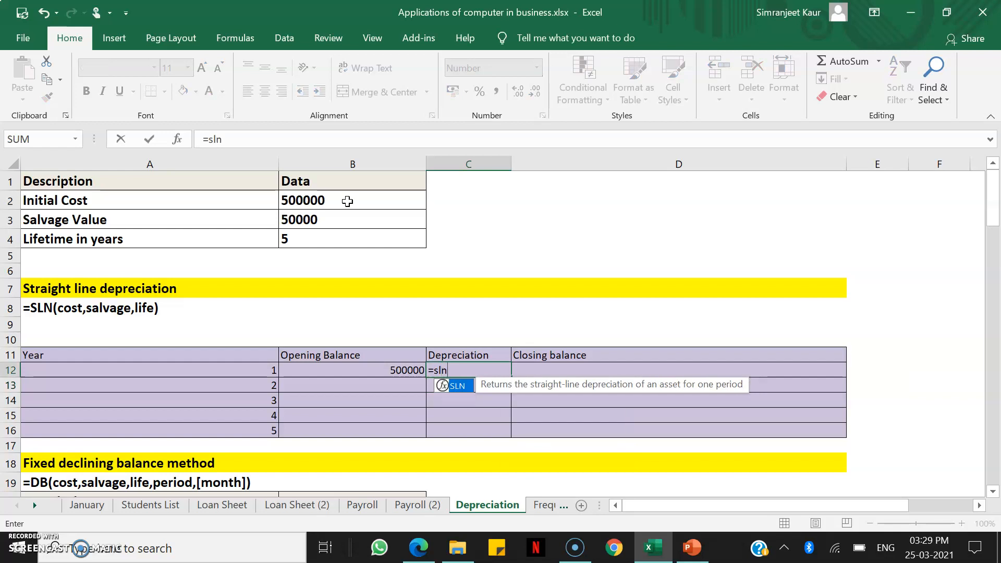
type("(")
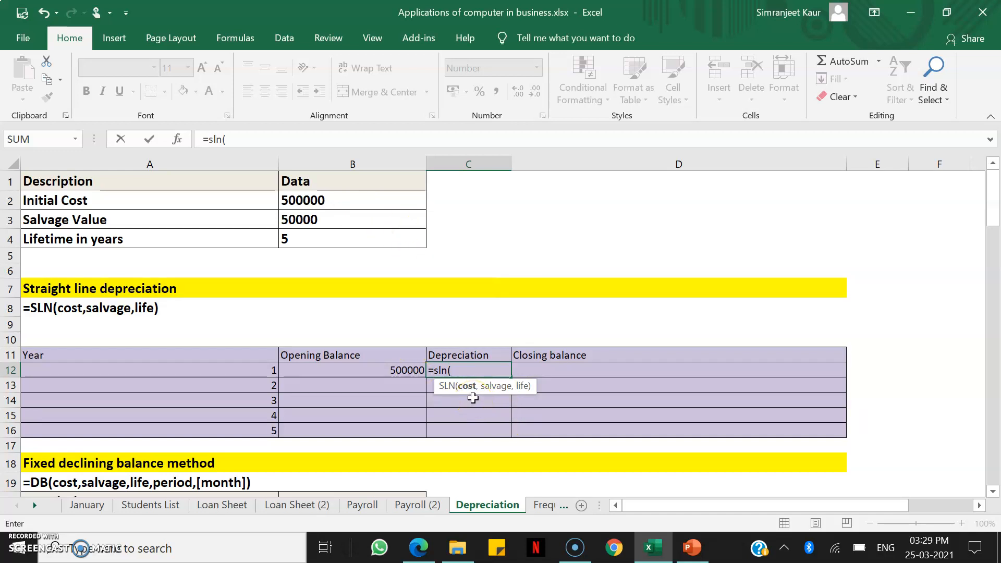
left_click(364, 198)
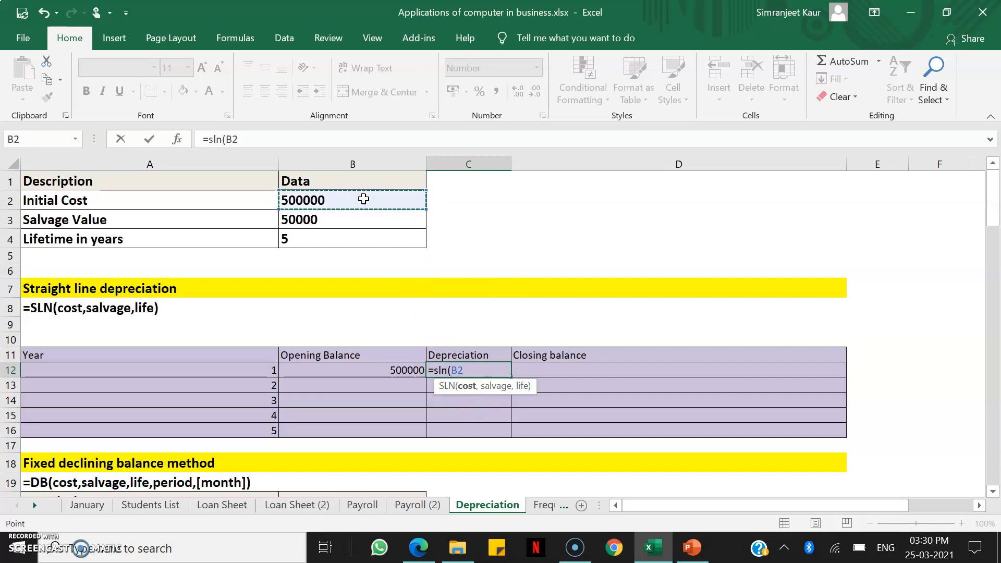
key("F4")
type(",")
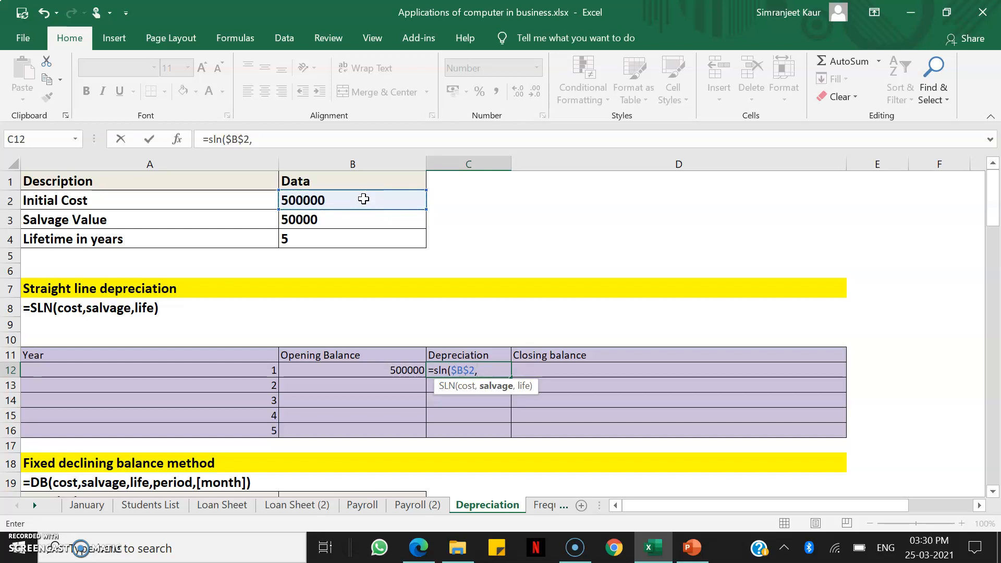
left_click(342, 224)
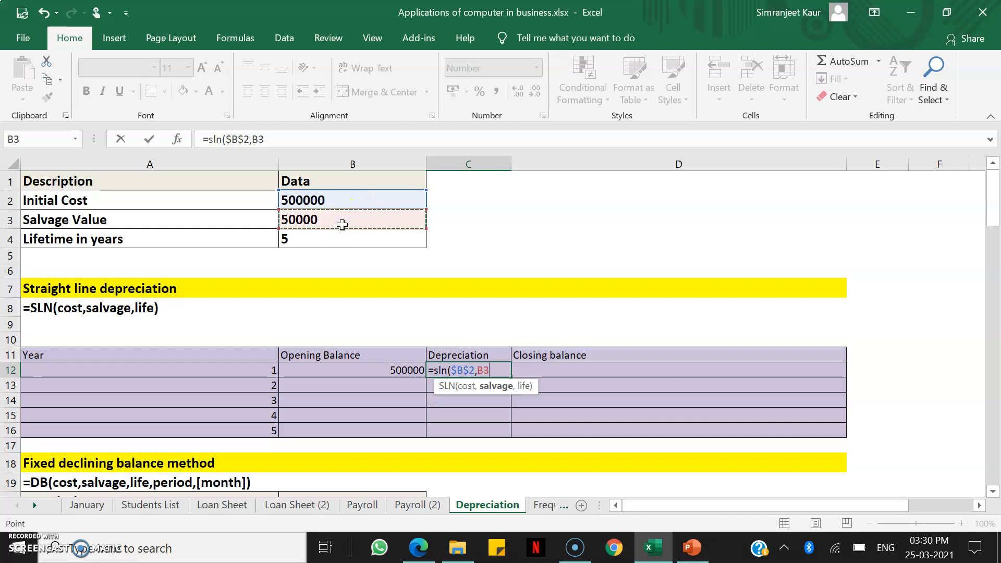
key("F4")
type(",")
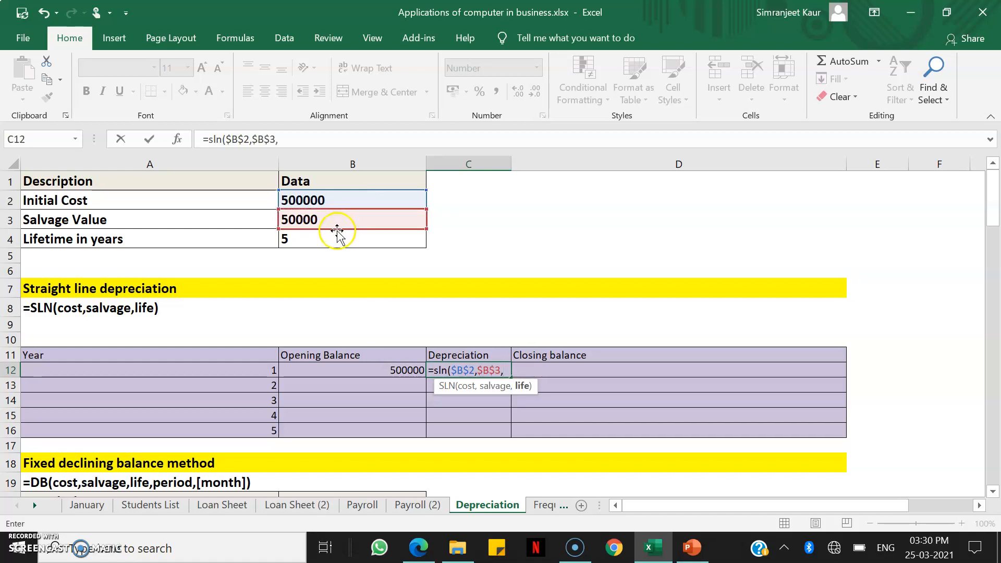
left_click(328, 237)
key("F4")
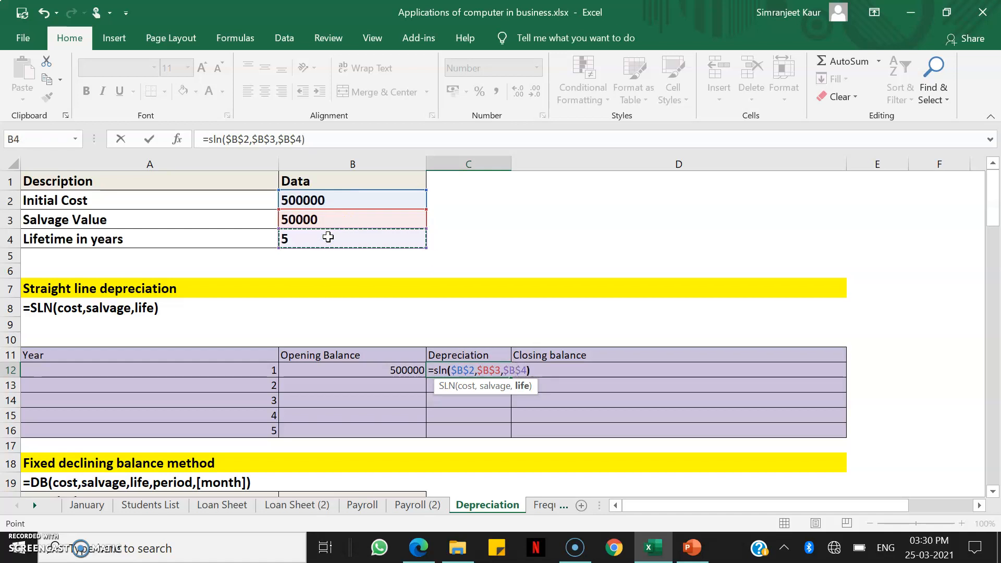
type(")")
key("Return")
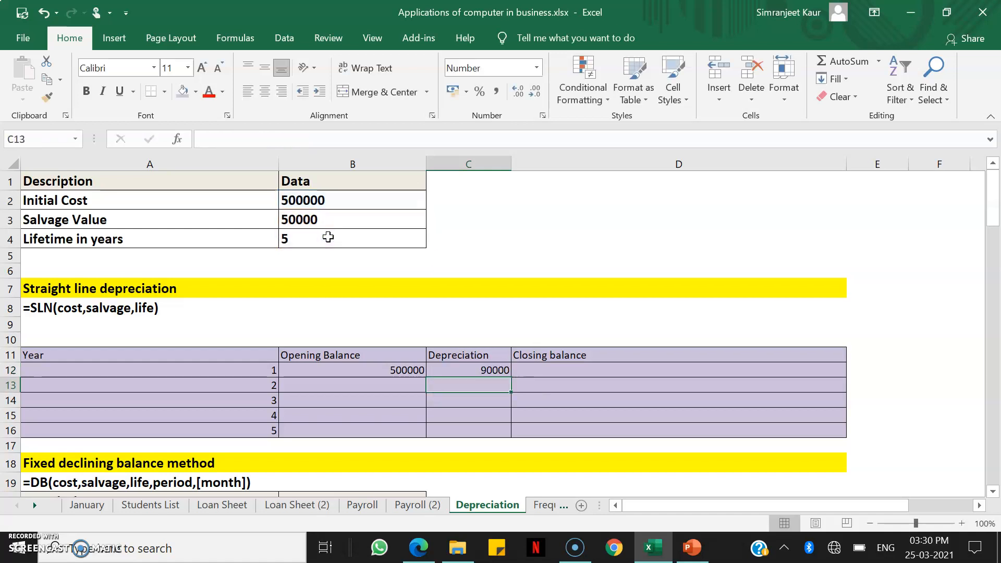
Calculate the year 1 closing balance in D12 as opening balance minus depreciation with =B12-C12
key("Right")
key("Up")
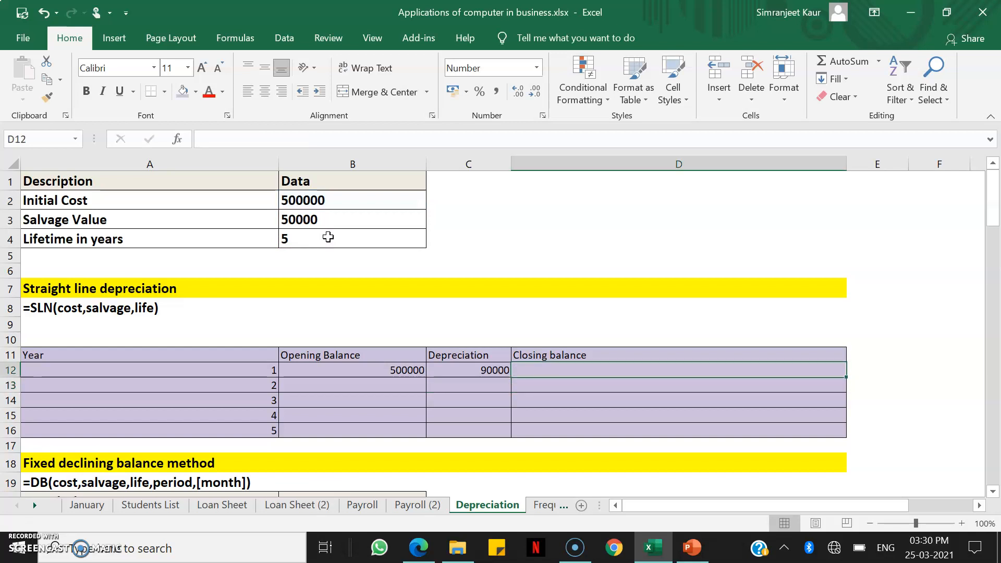
type("=")
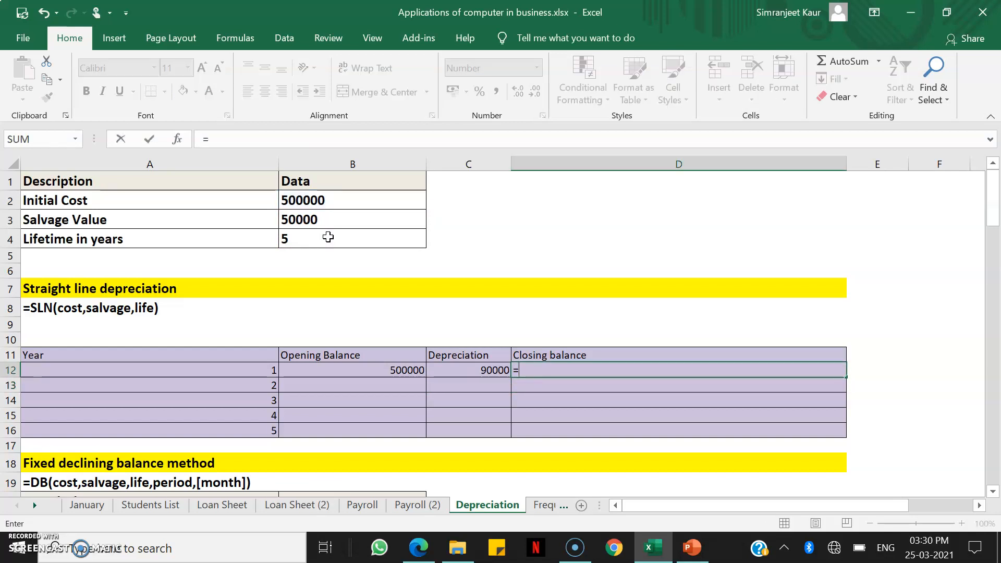
left_click(337, 369)
type("-")
key("Right")
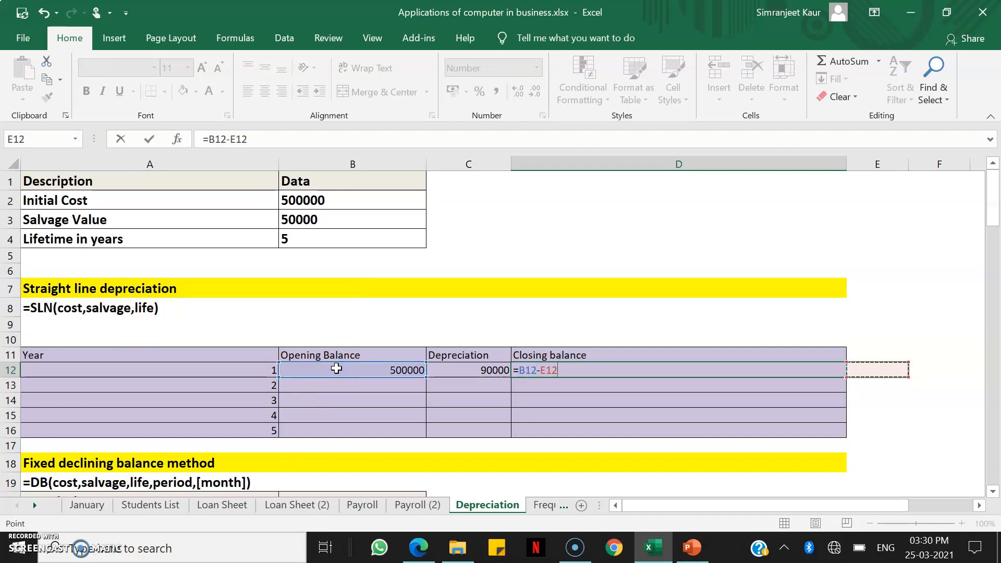
key("Left")
key("Left")
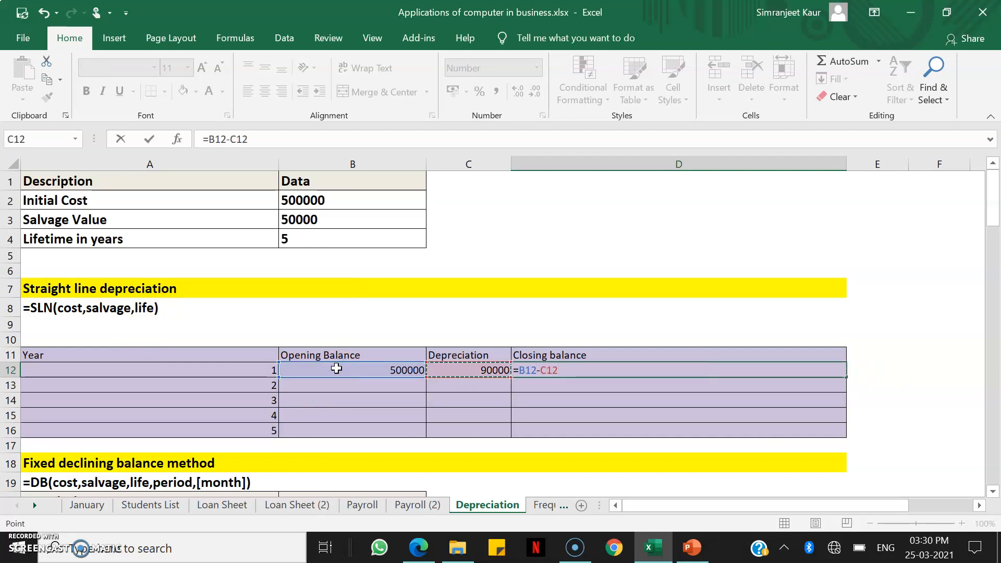
key("Return")
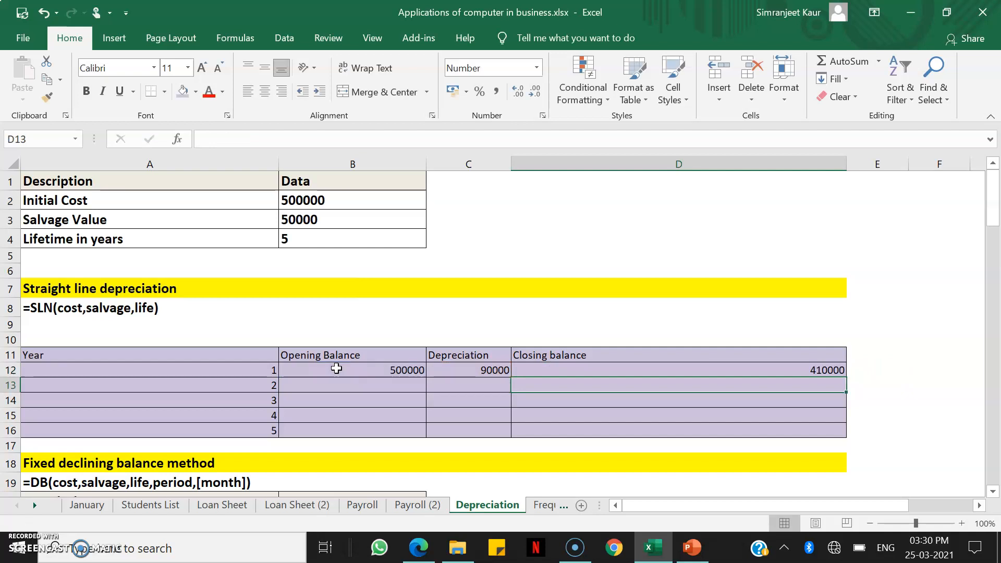
Link the year 2 opening balance in B13 to the year 1 closing balance with =D12
left_click(365, 386)
type("=")
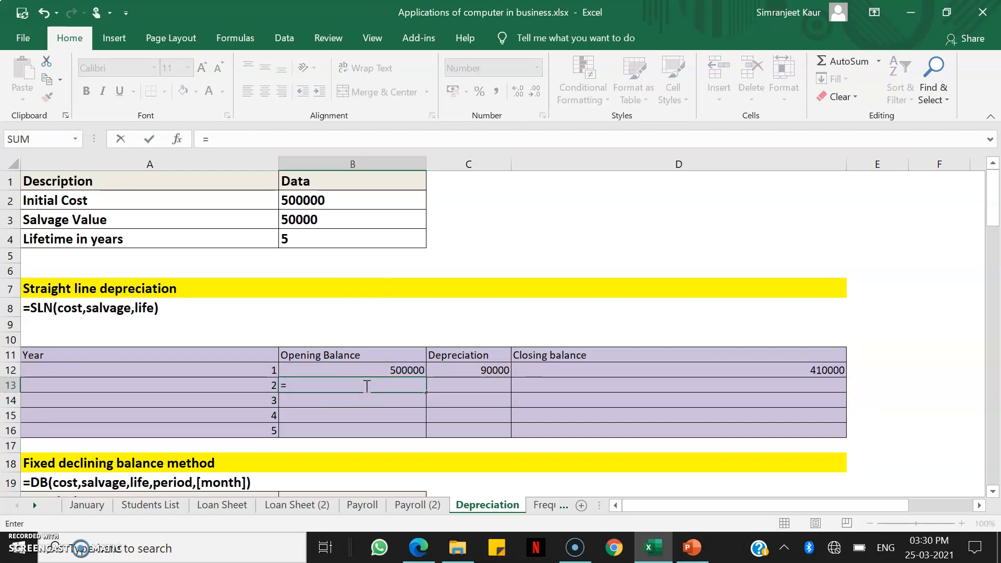
left_click(576, 370)
key("Return")
Fill the year 1 depreciation and closing balance formulas down into C13 and D13 for year 2
key("Right")
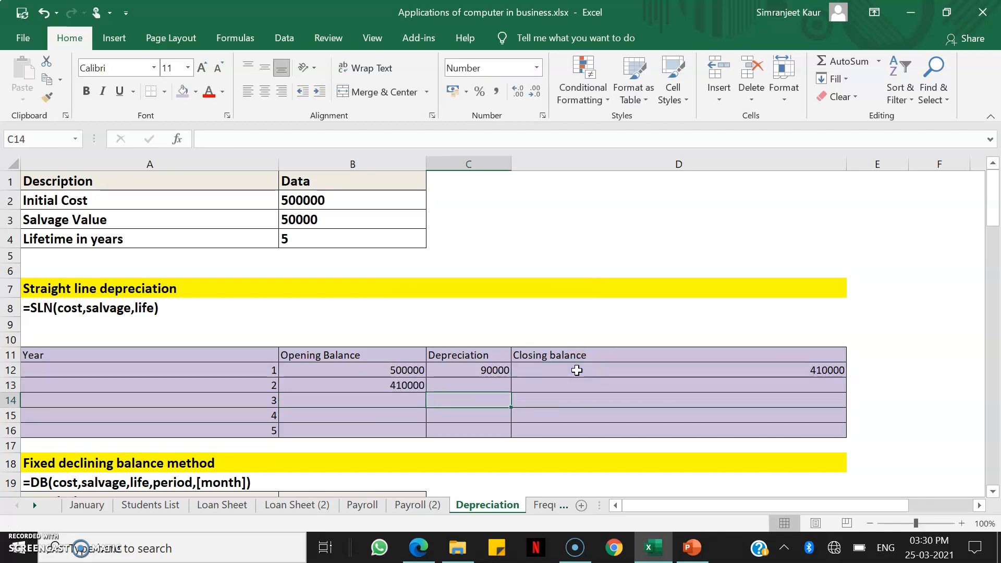
key("Up")
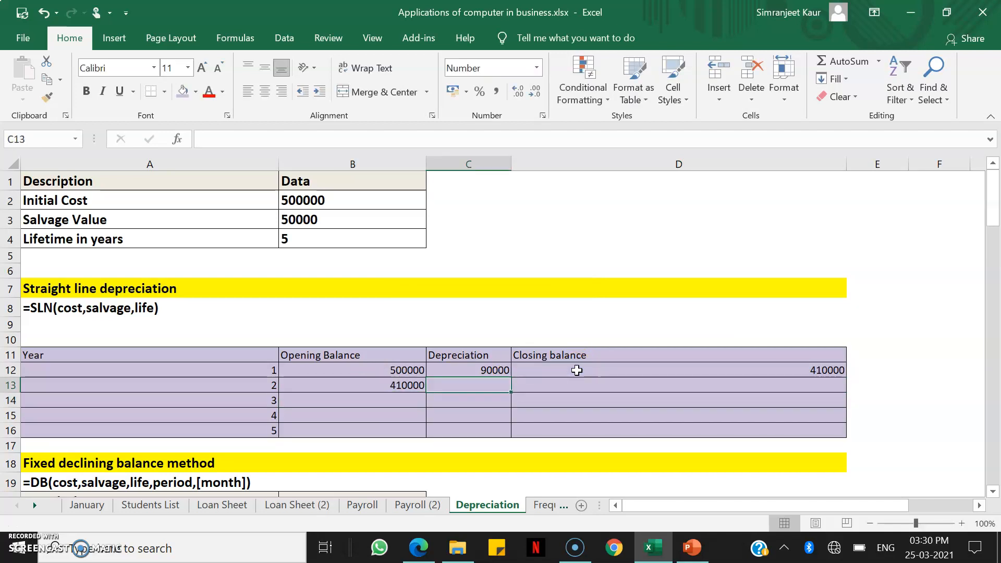
key("ctrl+d")
left_click(604, 386)
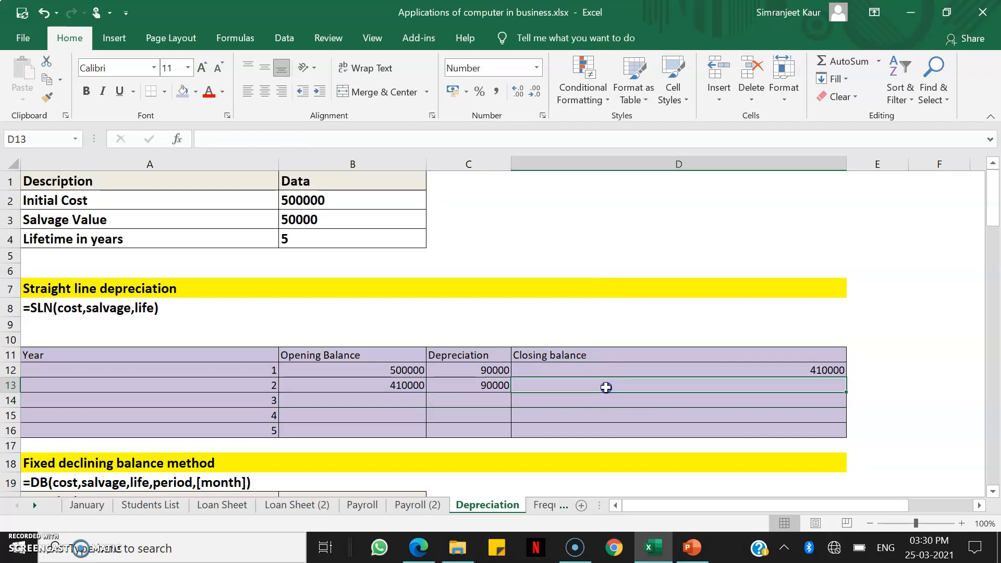
key("ctrl+d")
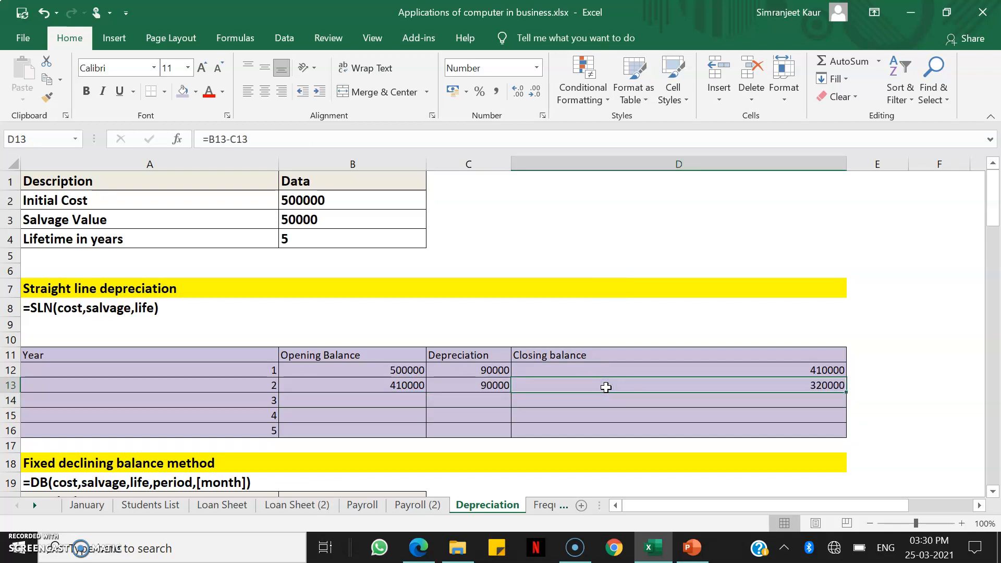
Fill the year 2 formulas in B13:D13 down through row 16 to complete years 3 to 5
left_click_drag(355, 385, 634, 429)
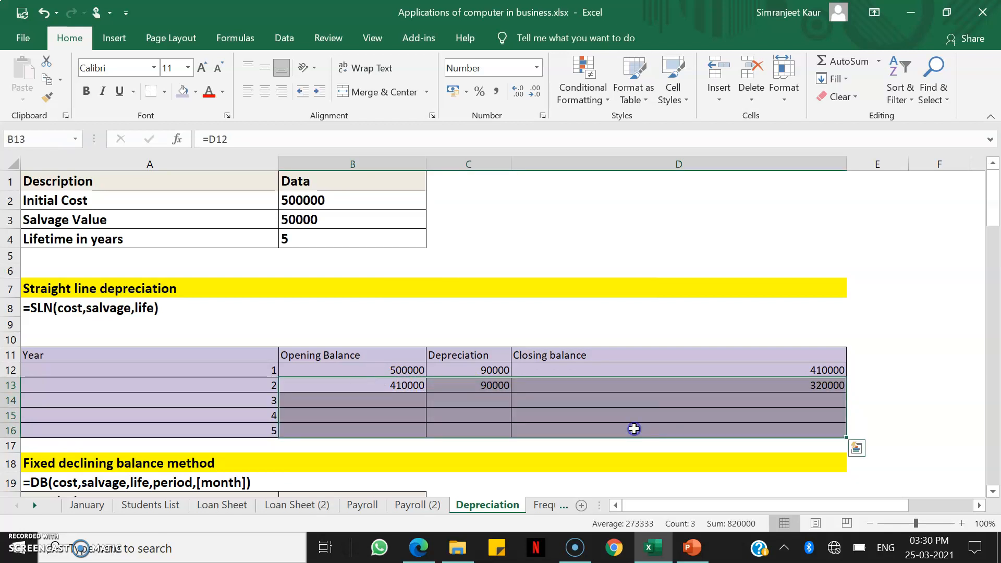
key("ctrl+d")
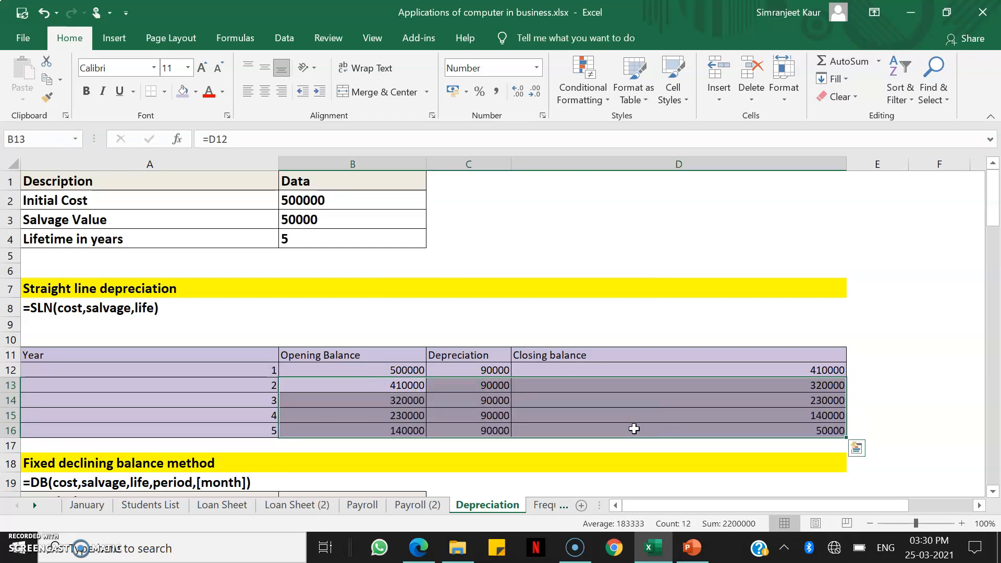
left_click(725, 433)
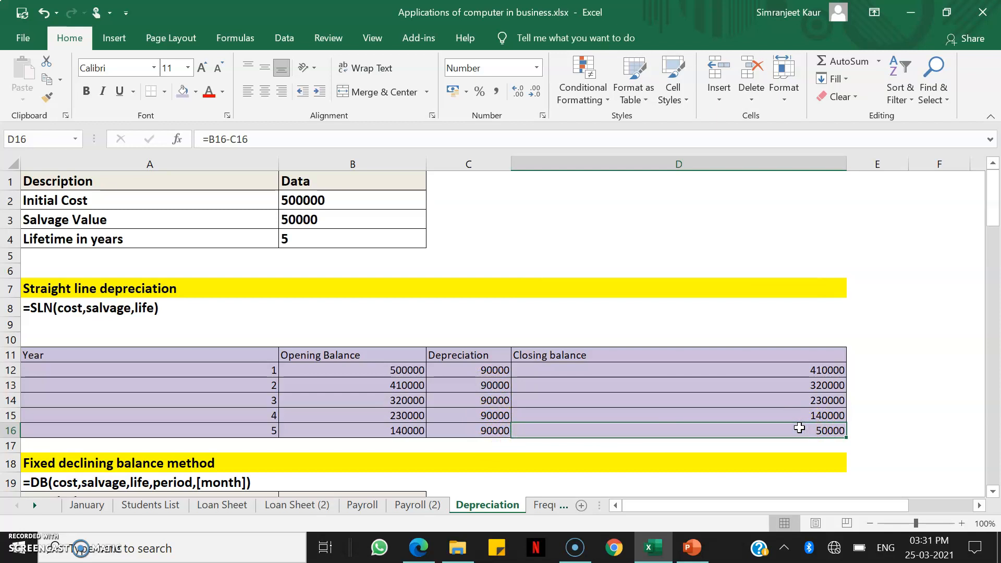
In the fixed declining balance table, link the year 1 opening balance in B28 to the initial cost with =B21
scroll(799, 428, "down", 2)
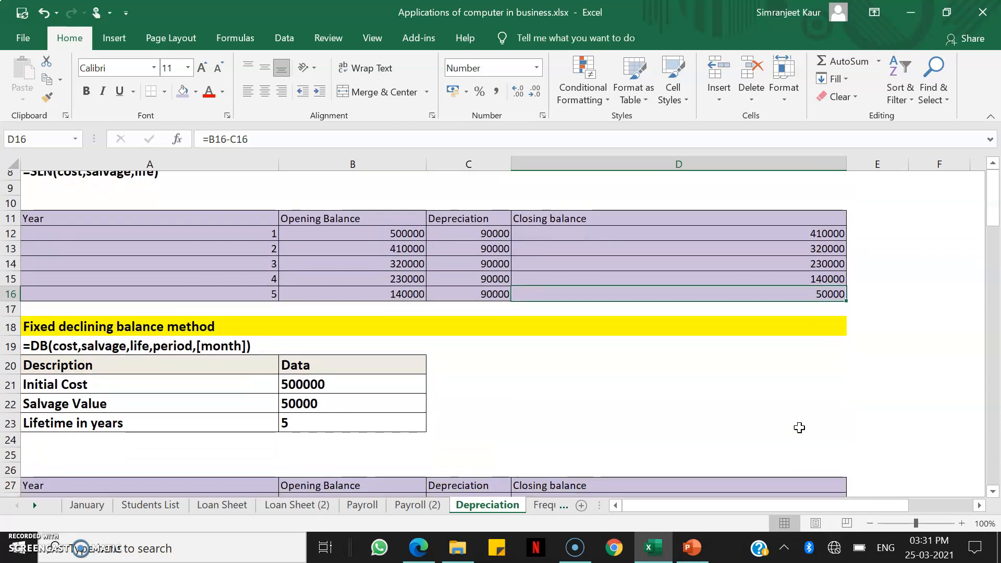
scroll(799, 428, "down", 3)
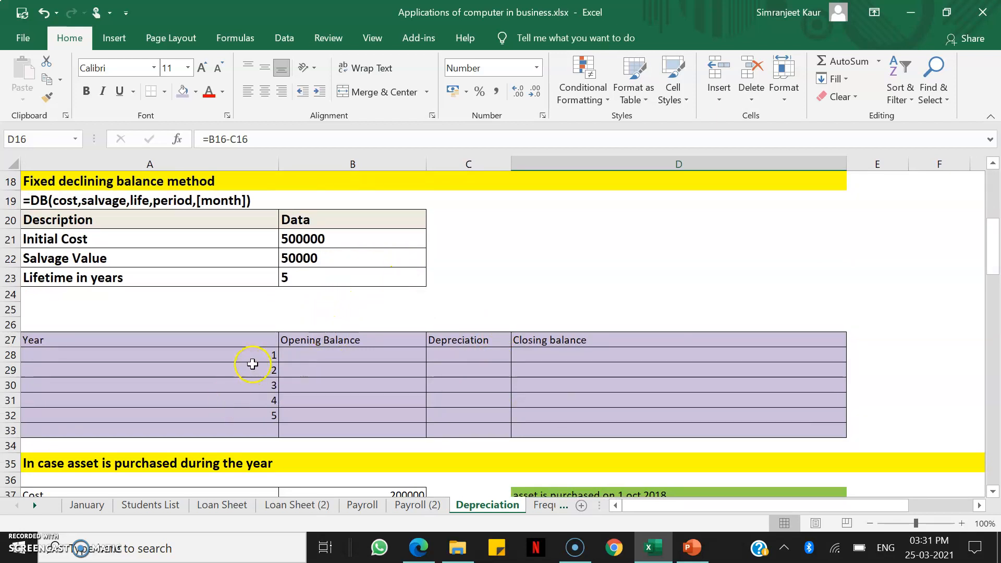
left_click(311, 358)
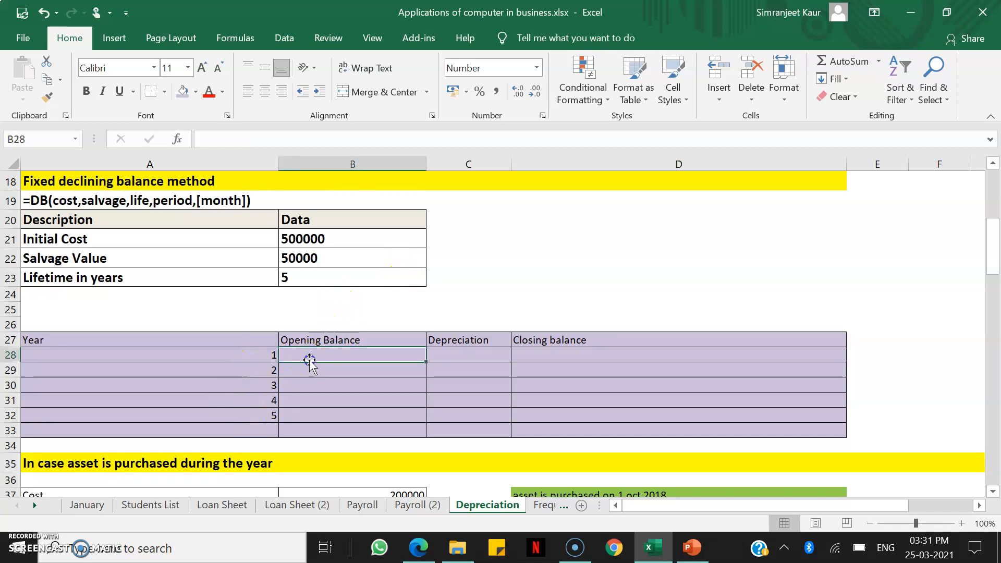
type("=")
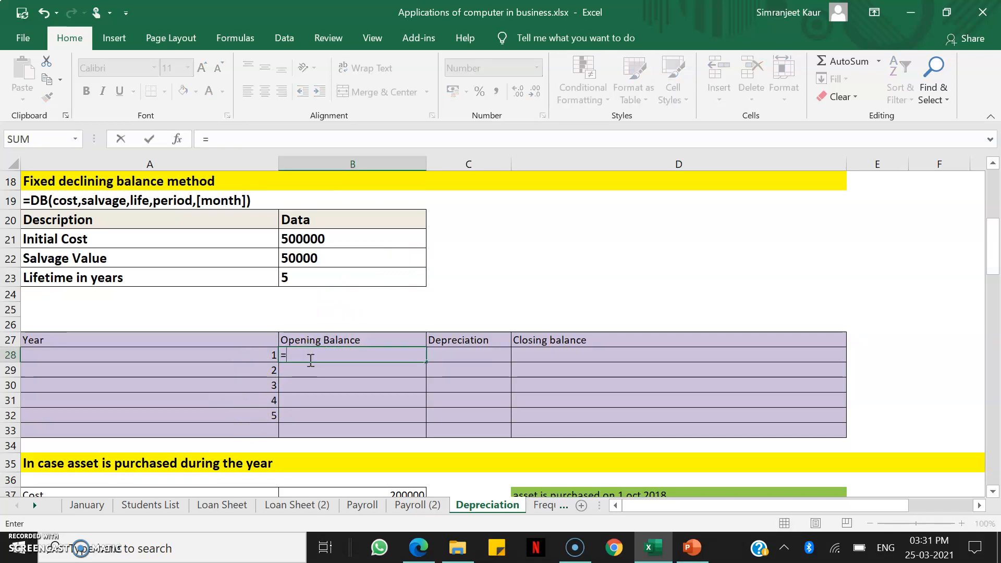
left_click(356, 240)
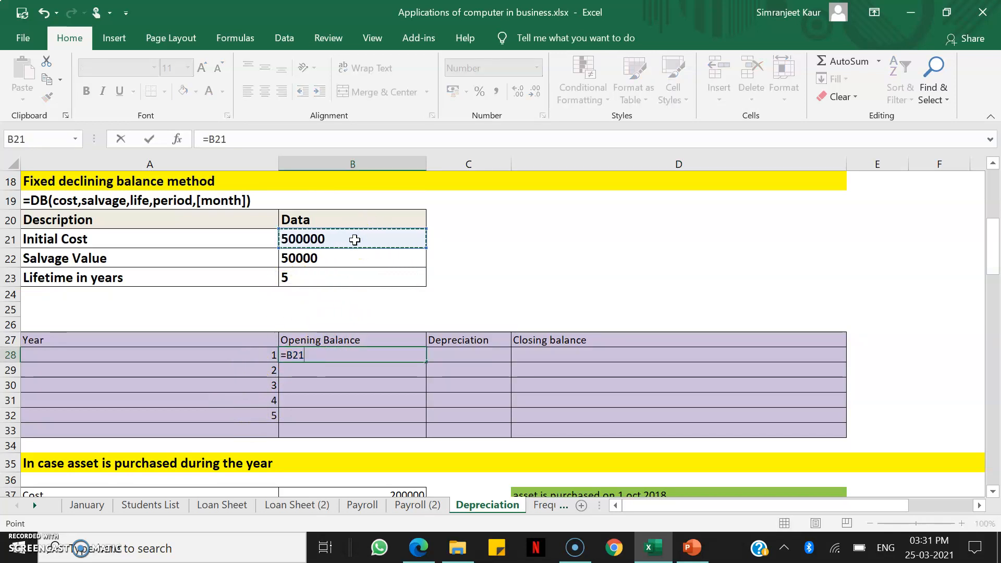
key("Return")
key("Right")
key("Up")
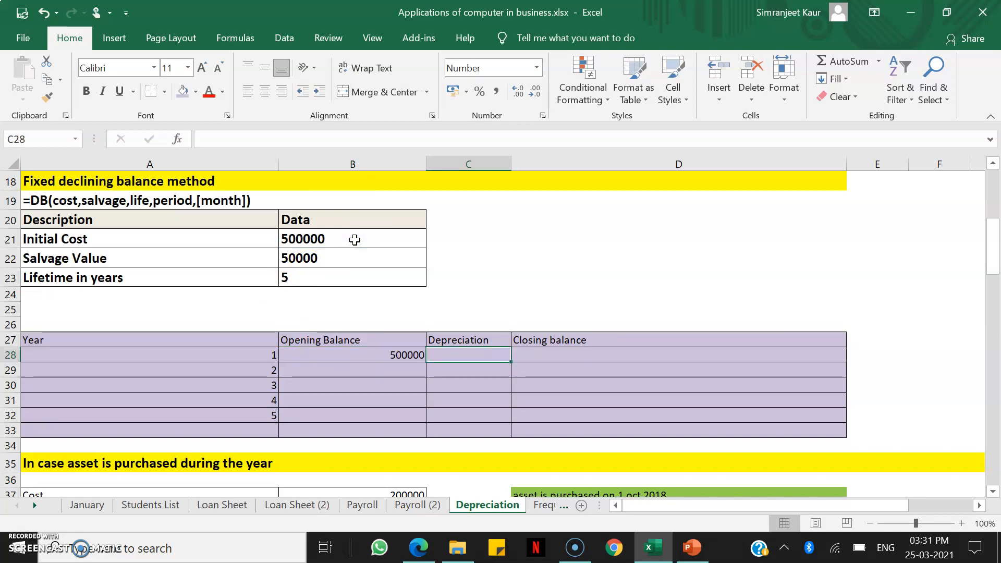
type("db")
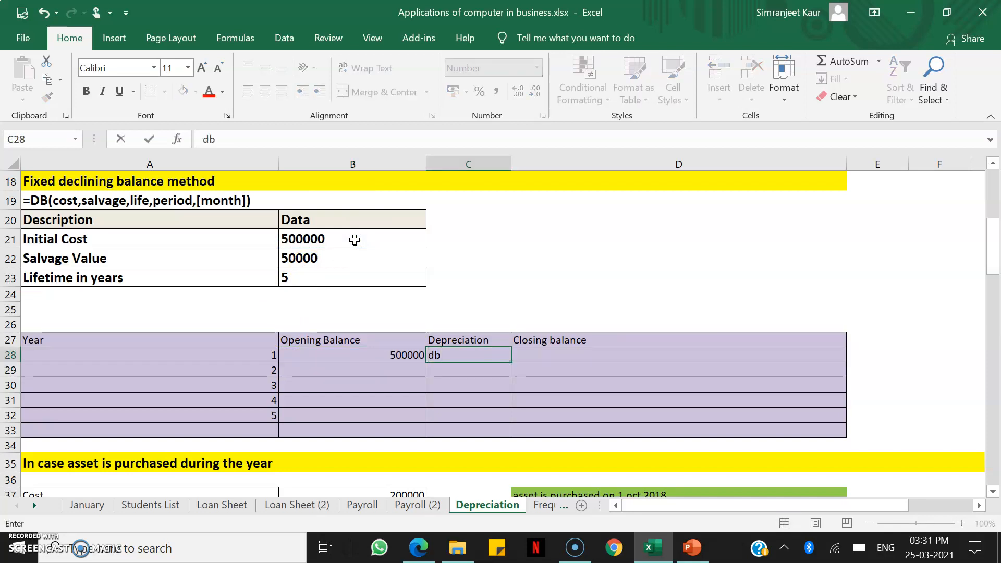
type("(")
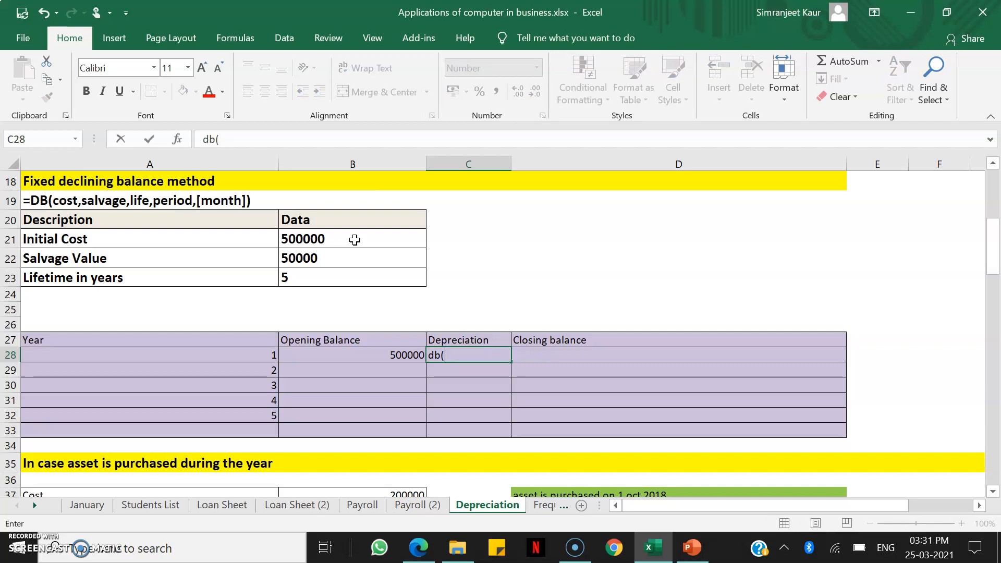
key("BackSpace")
key("BackSpace")
key("BackSpace")
Enter the year 1 fixed declining balance depreciation in C28 as =DB($B$21,$B$22,$B$23,A28)
type("=db")
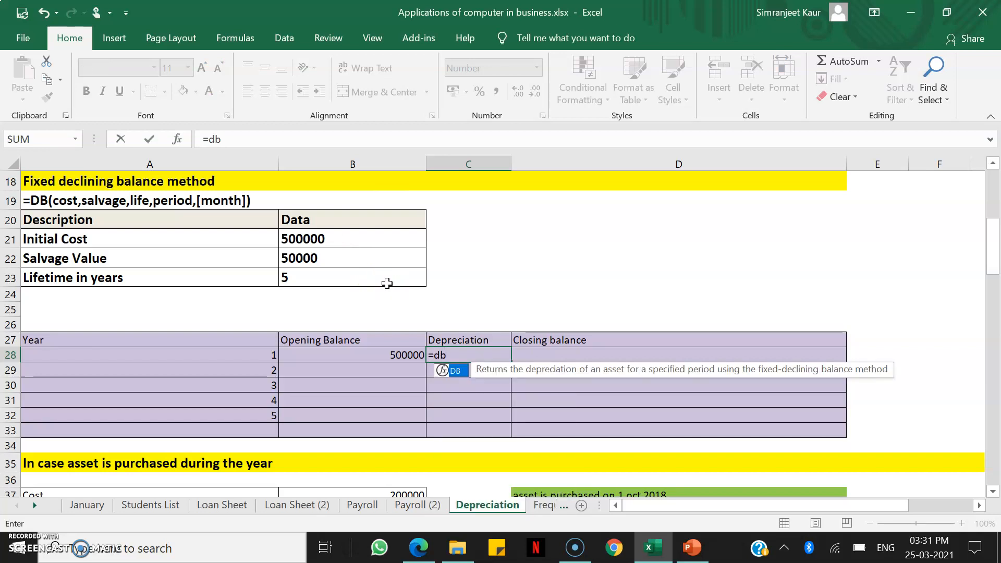
type("(")
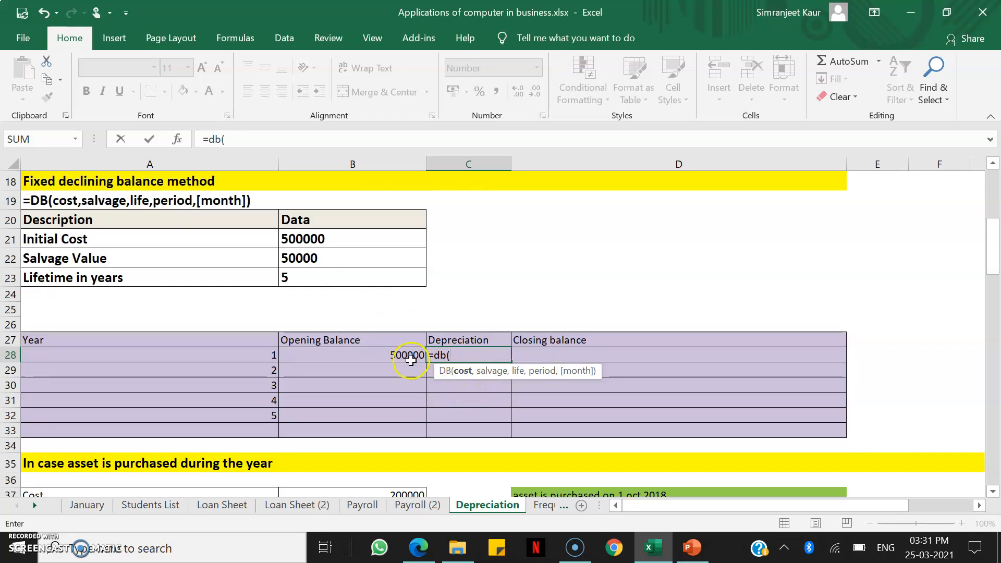
left_click(339, 239)
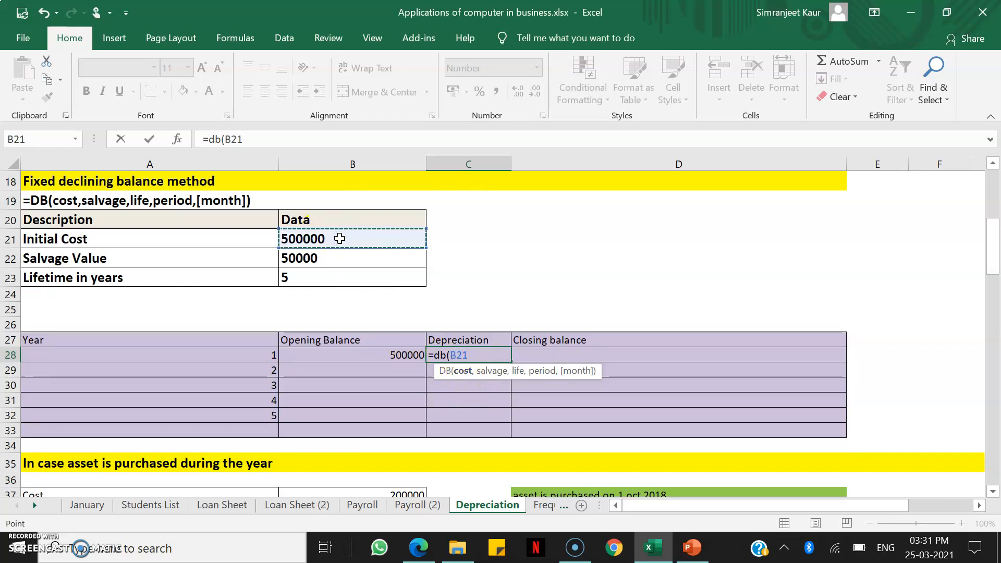
key("F4")
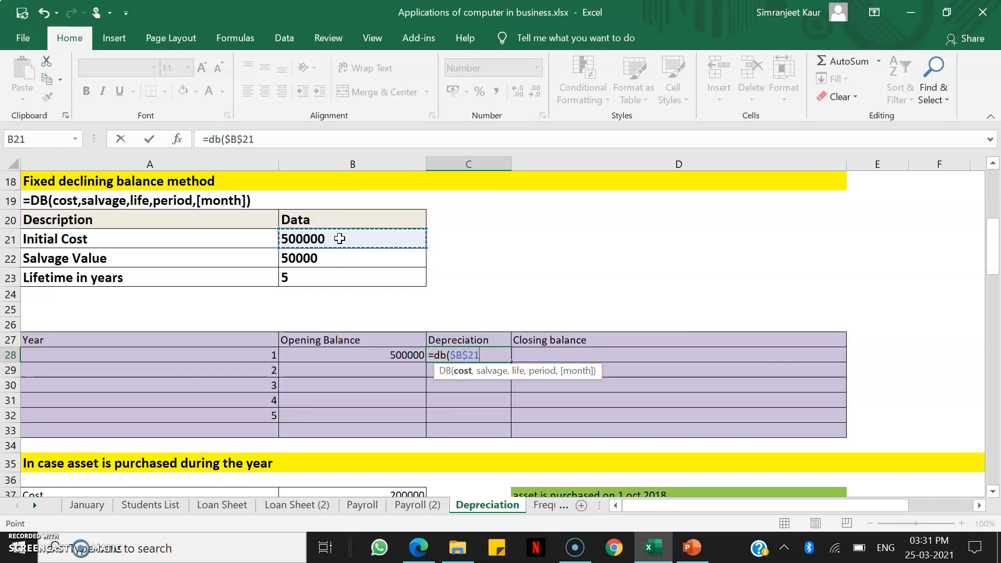
type(",")
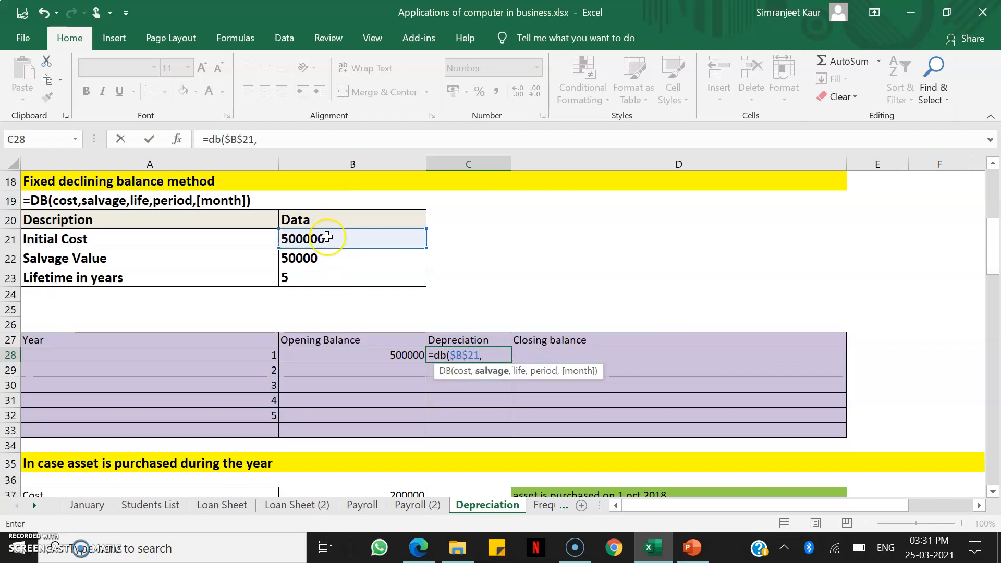
left_click(328, 263)
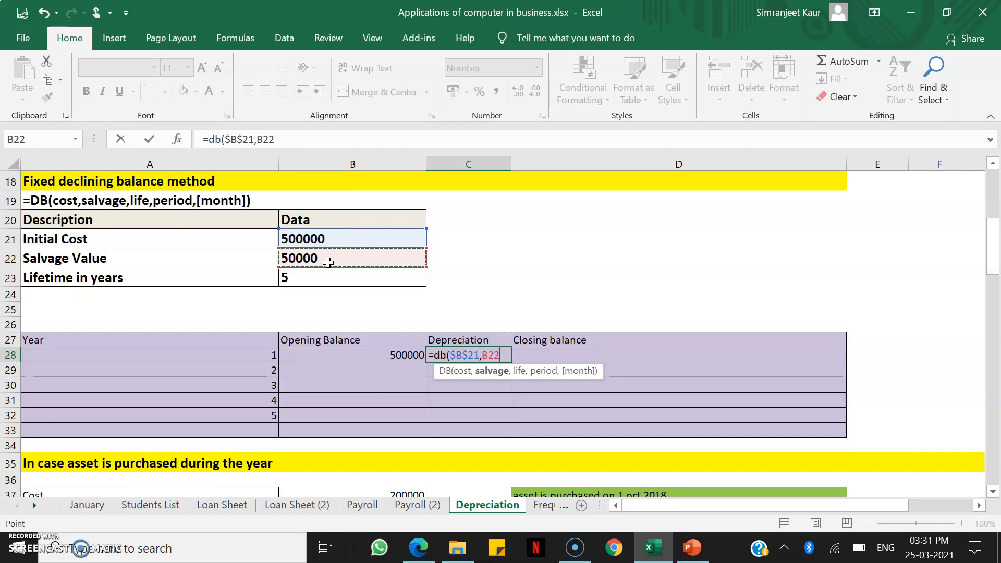
key("F4")
type(",")
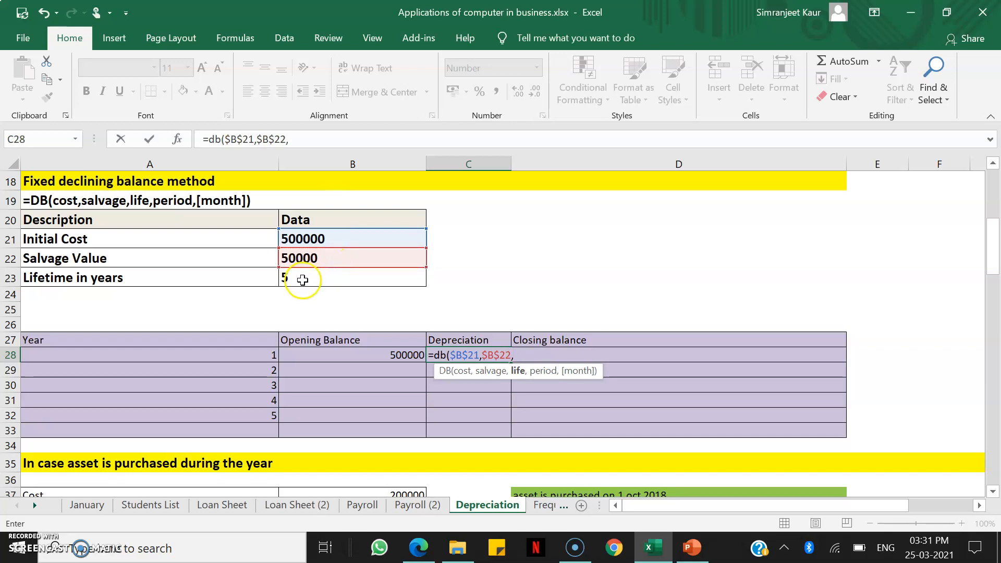
left_click(321, 283)
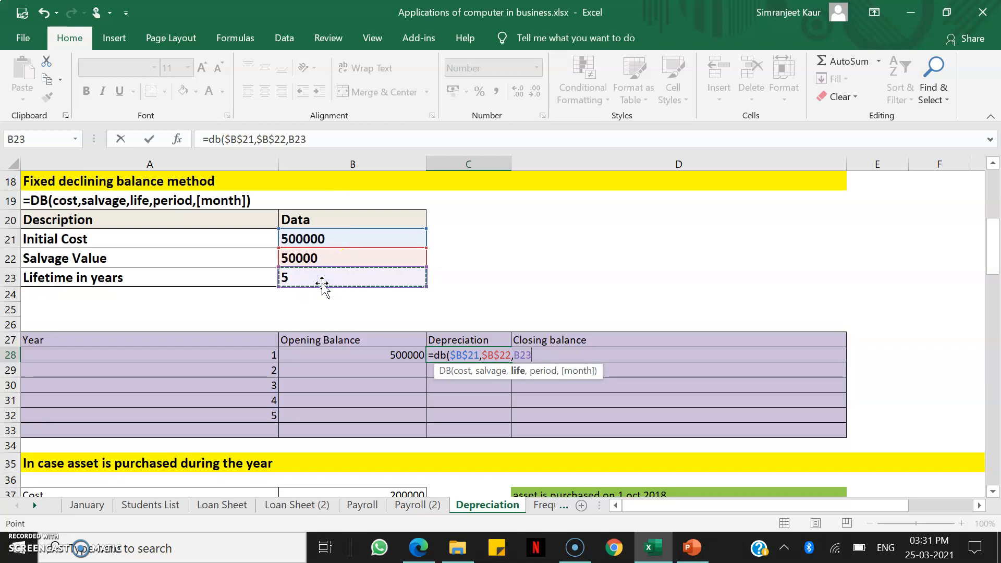
key("F4")
type(",")
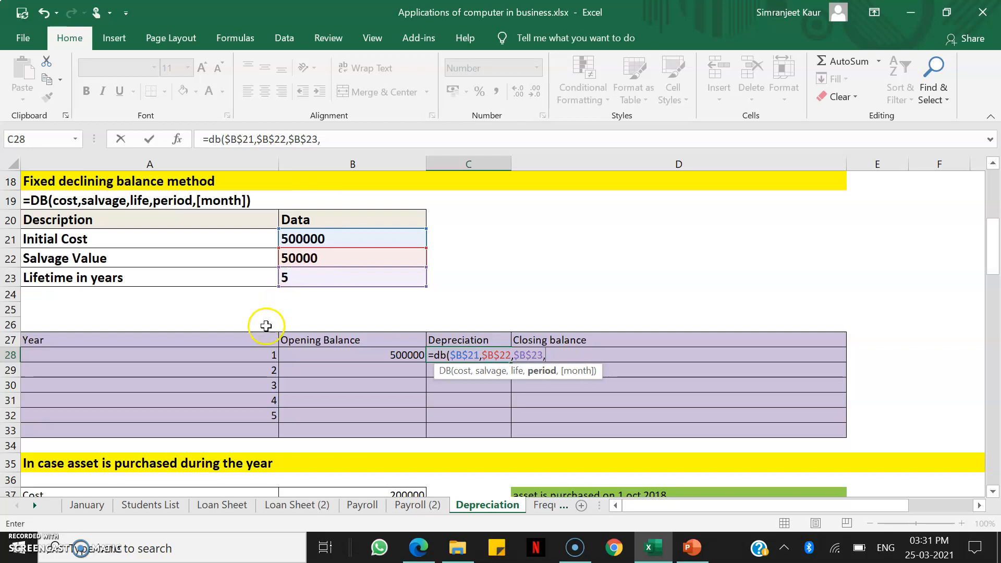
left_click(240, 355)
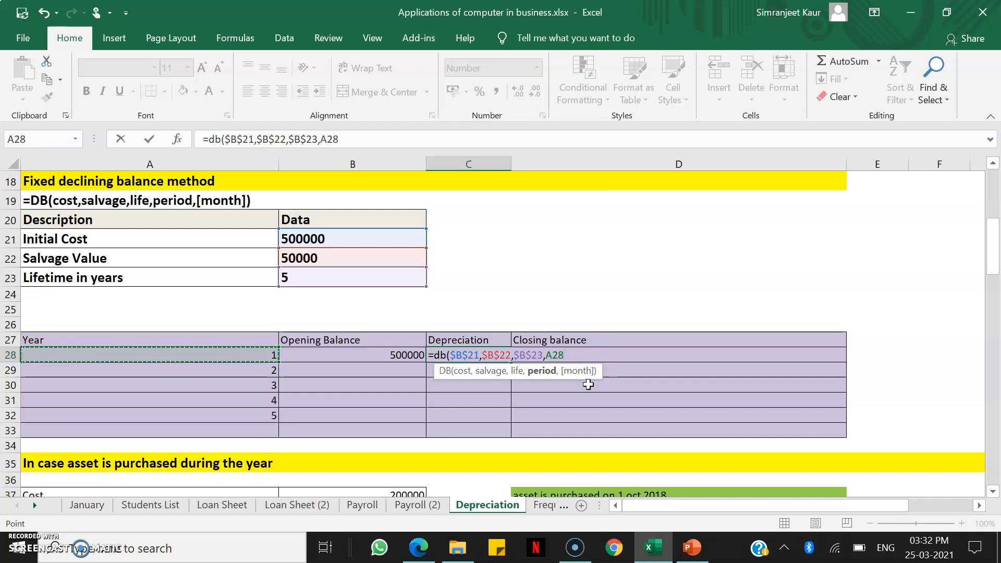
type(")")
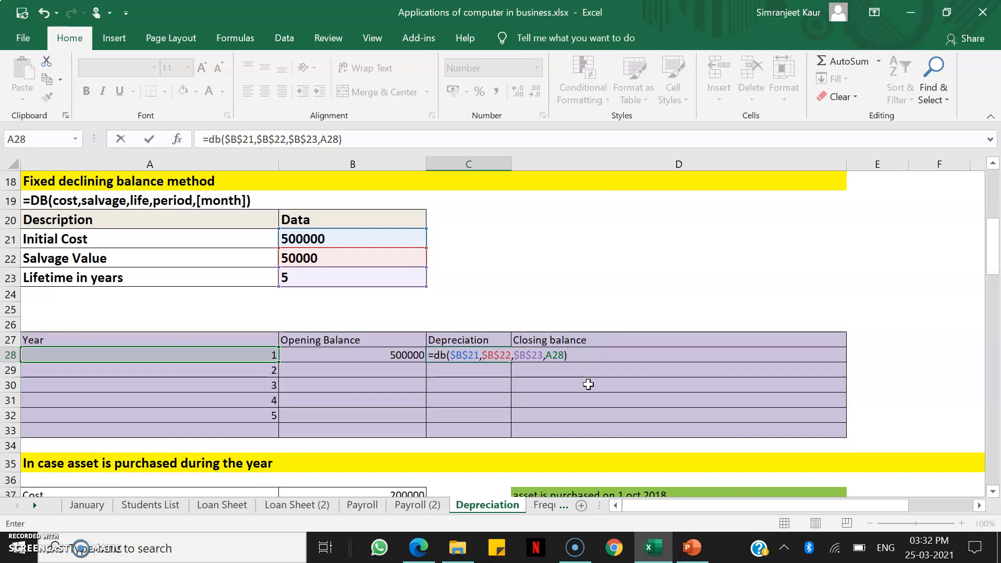
key("Return")
Calculate the year 1 closing balance in D28 with =B28-C28
key("Right")
key("Up")
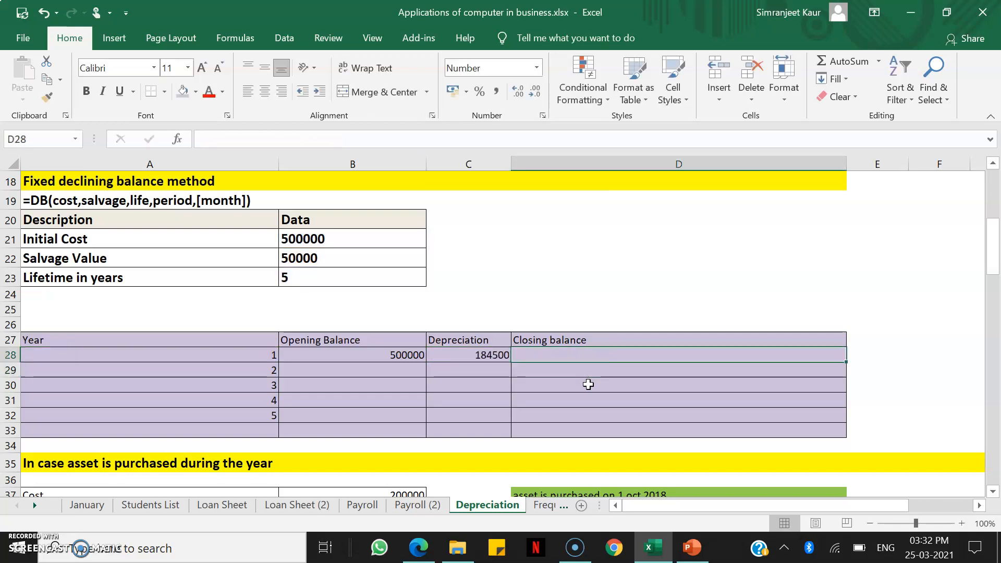
type("=")
key("Left")
key("Left")
type("-")
key("Left")
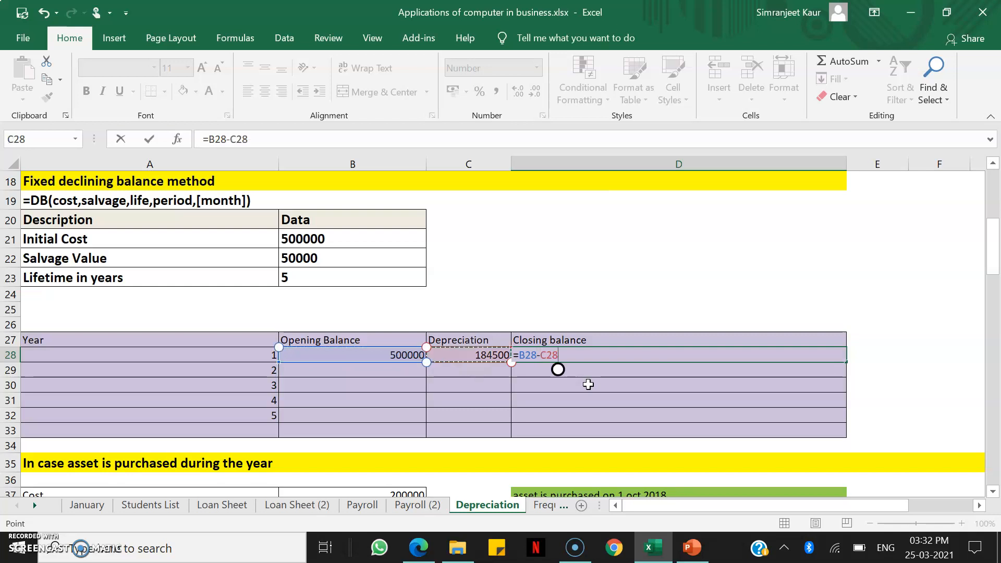
key("Return")
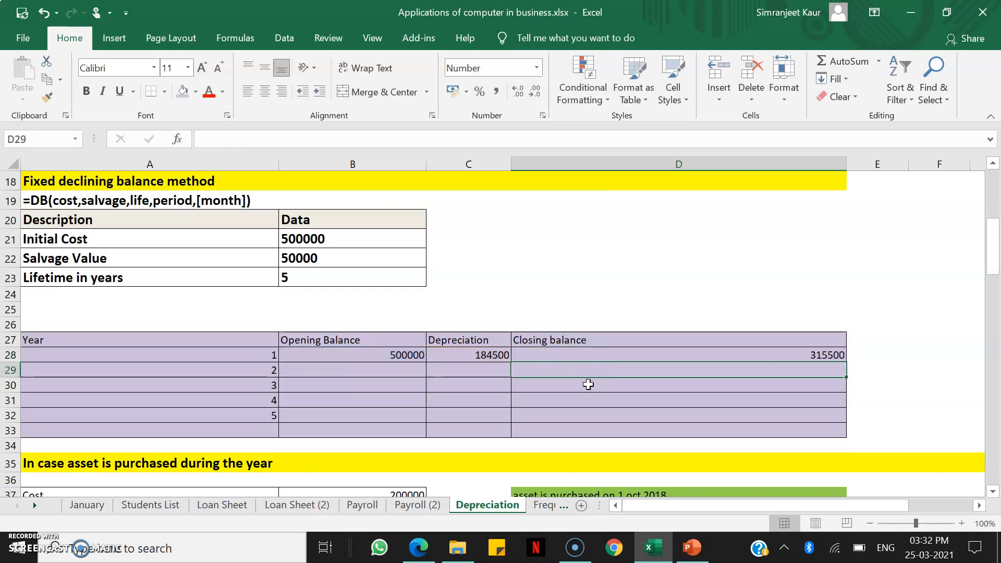
Link the year 2 opening balance in B29 to the year 1 closing balance with =D28
key("Left")
key("Left")
type("=")
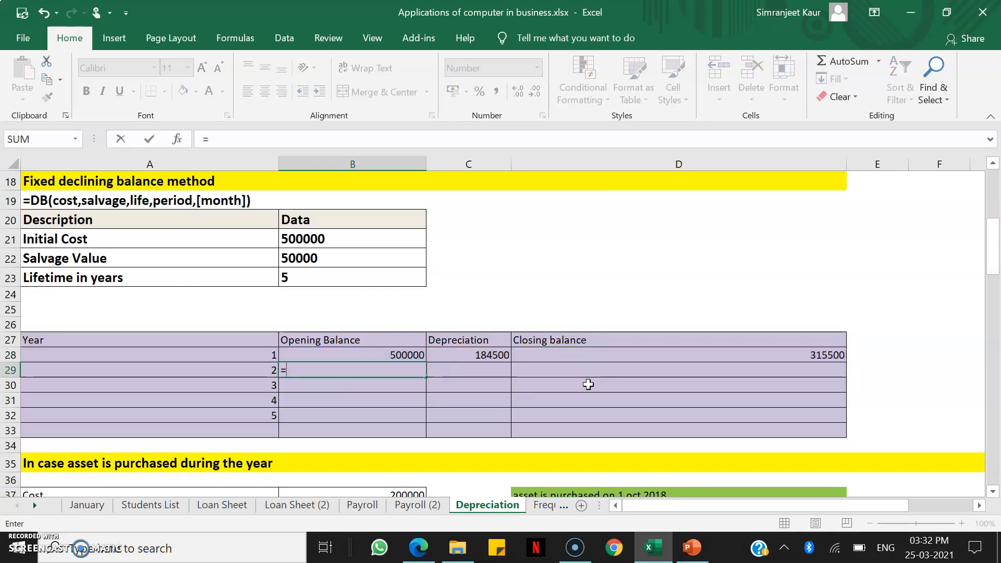
key("Up")
key("Right")
key("Right")
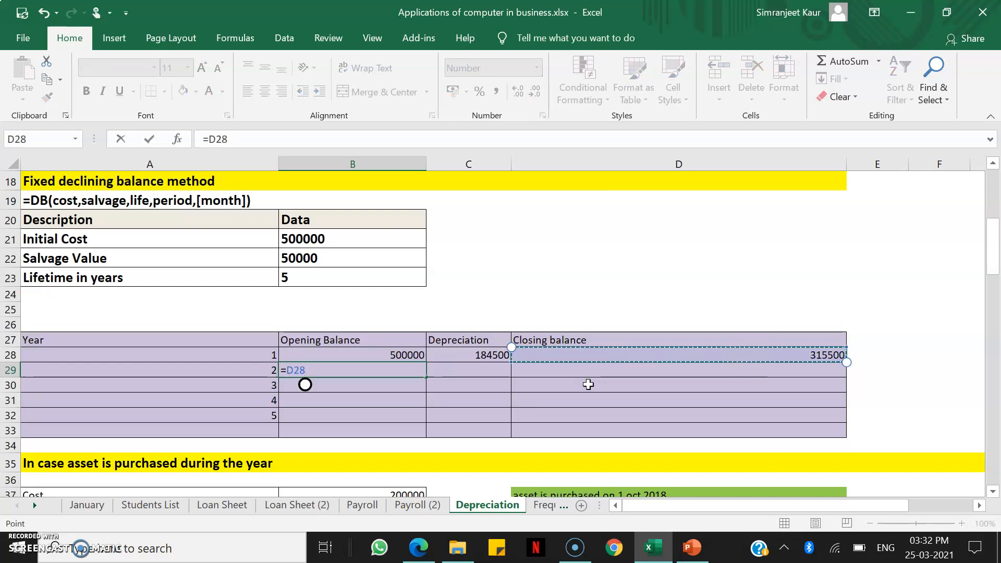
key("Return")
Fill the year 1 depreciation and closing balance formulas down into C29 and D29 for year 2
key("Right")
key("Up")
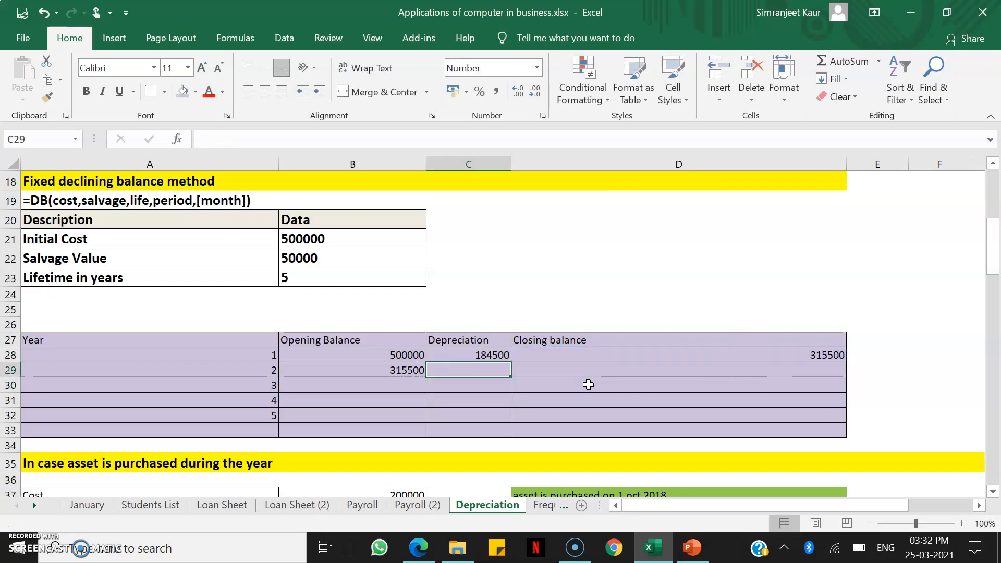
key("ctrl+d")
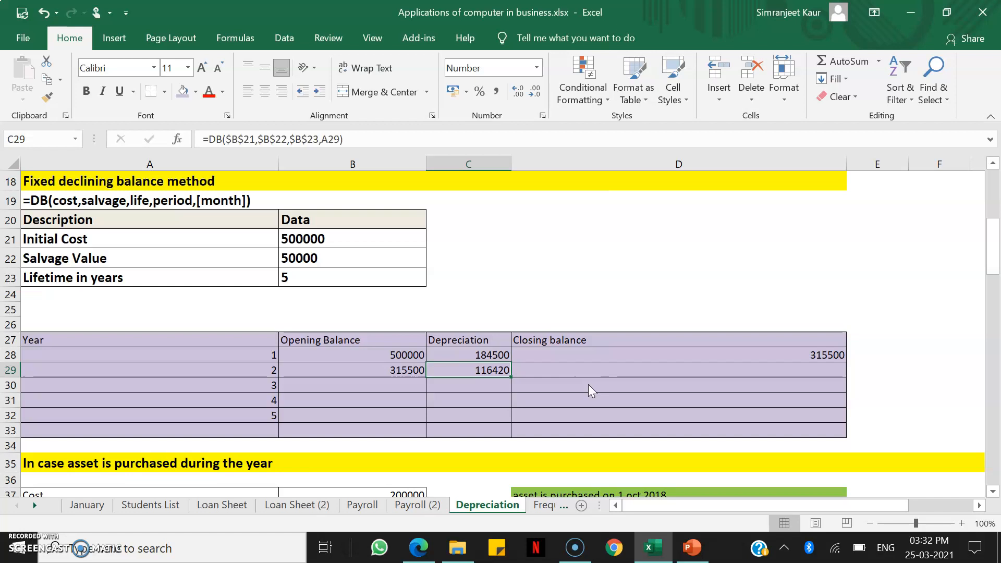
key("Right")
key("ctrl+d")
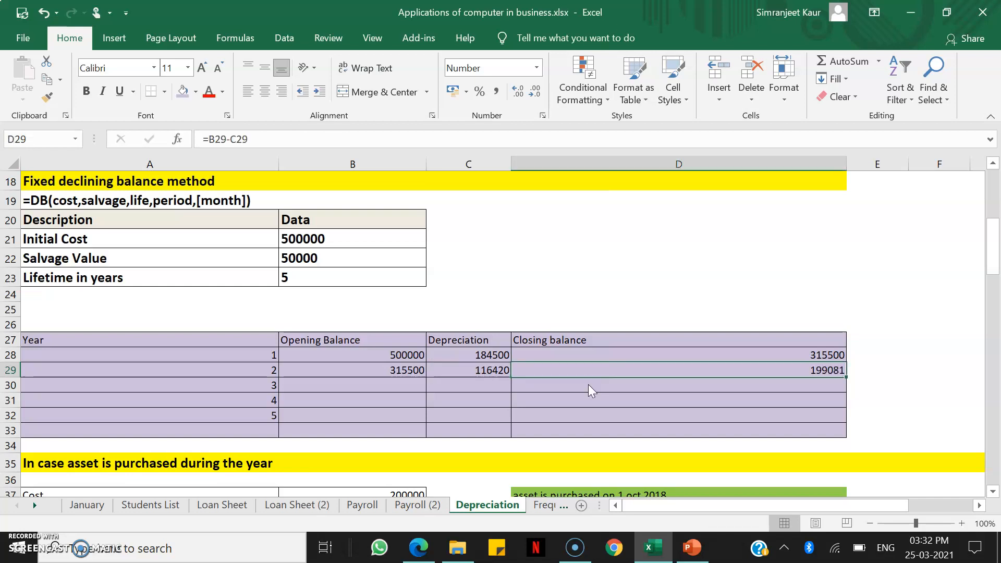
Fill the year 2 formulas in B29:D29 down through row 33, and clear the surplus row B33:D33 that has no year
left_click_drag(342, 369, 586, 427)
key("ctrl+d")
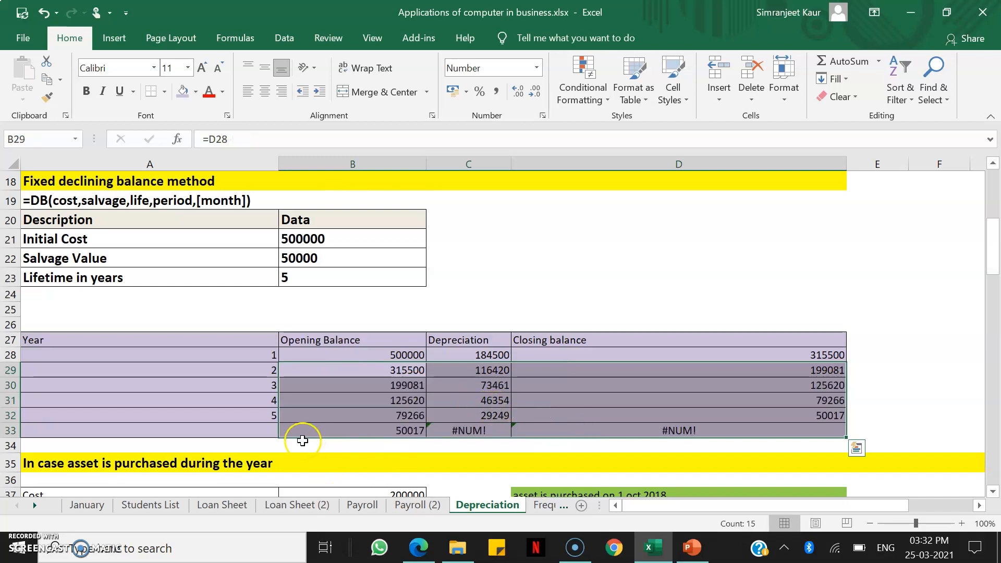
left_click(459, 430)
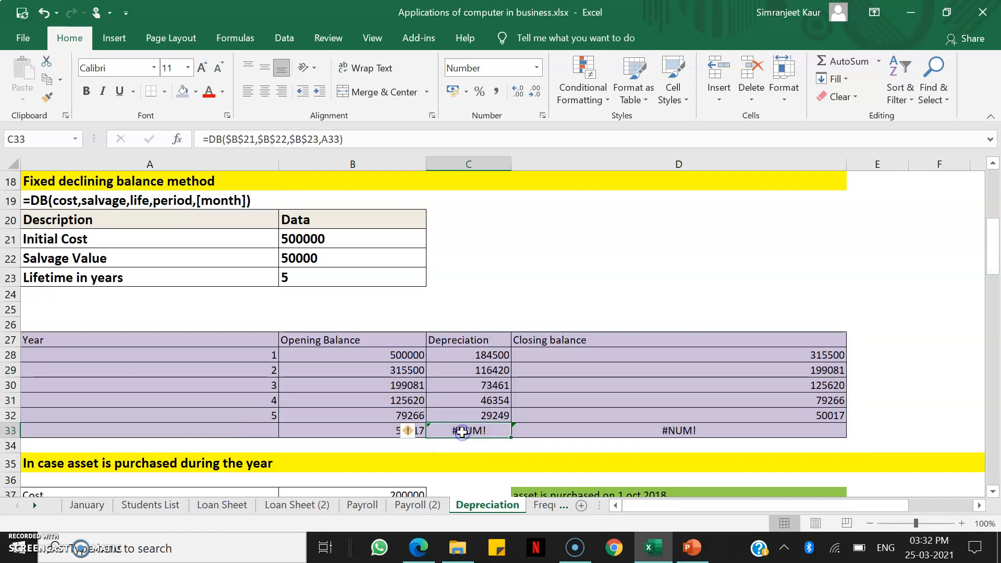
left_click(249, 437)
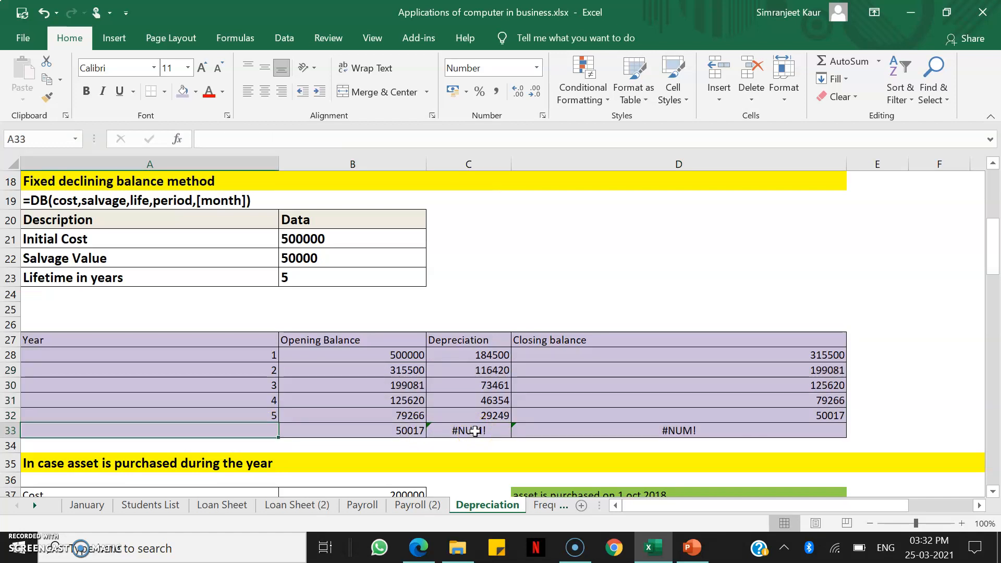
left_click_drag(355, 433, 582, 435)
key("Delete")
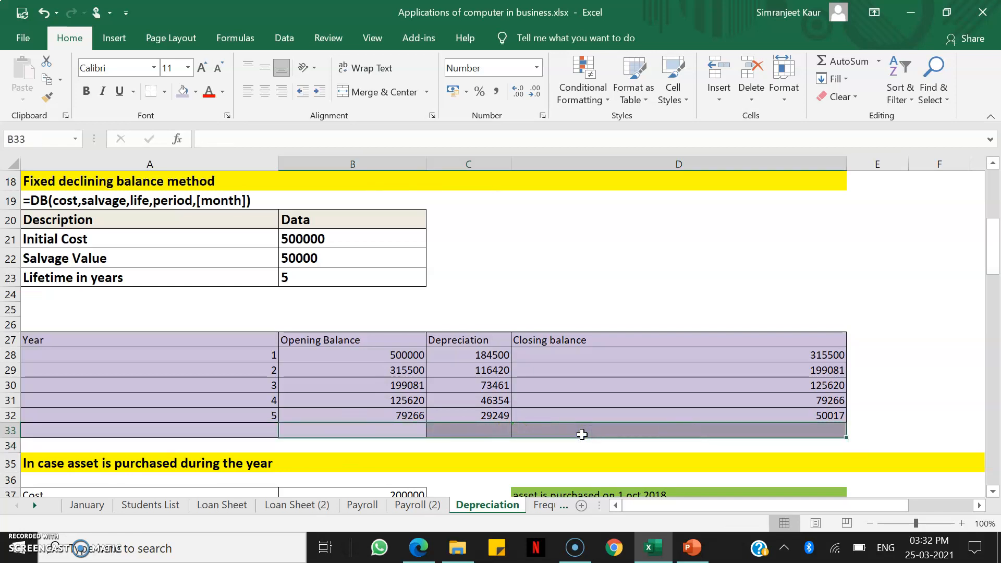
In the SLN table for an asset purchased during the year, link the year 1 opening balance in B44 to the cost in B37
scroll(582, 434, "down", 5)
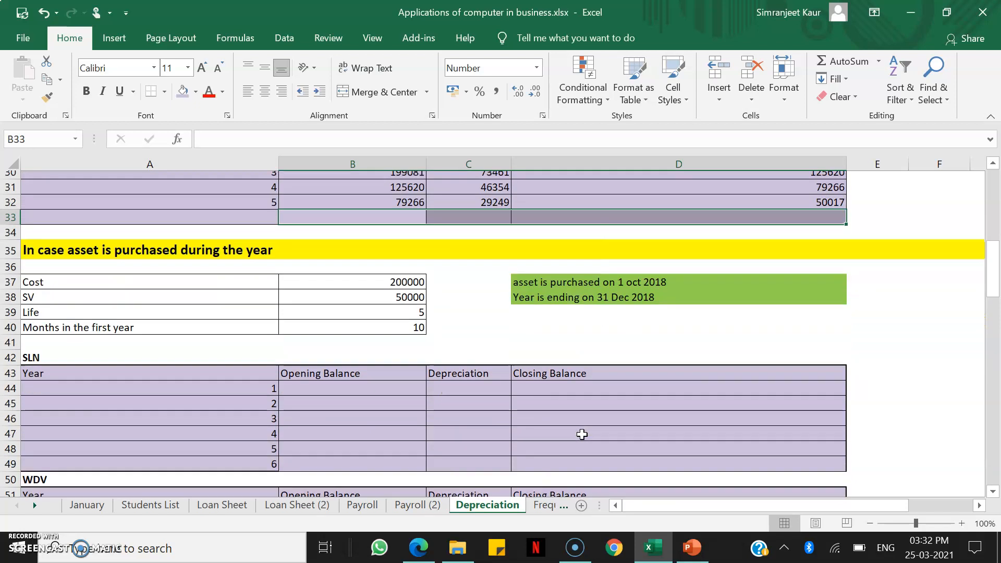
scroll(582, 434, "down", 1)
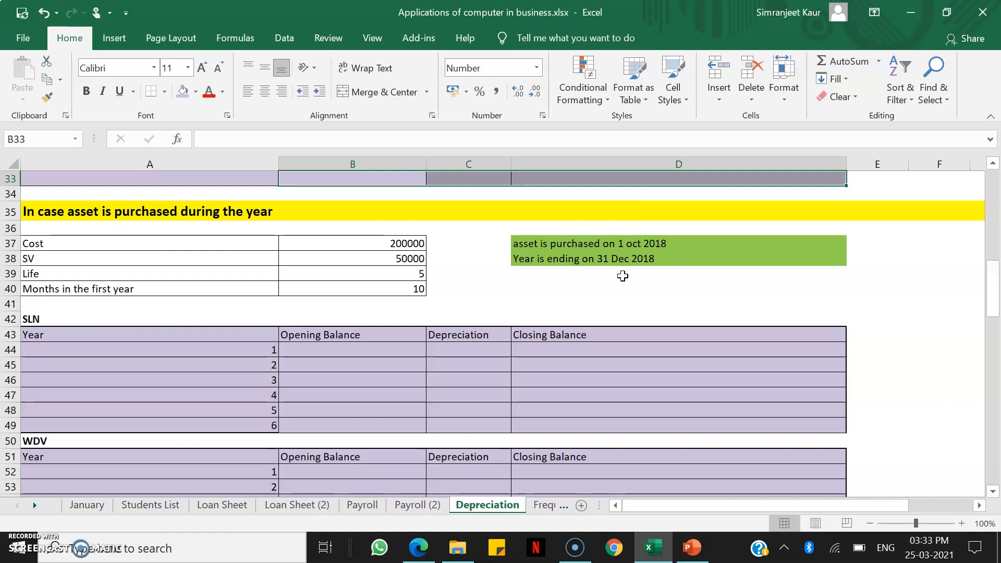
scroll(623, 275, "down", 1)
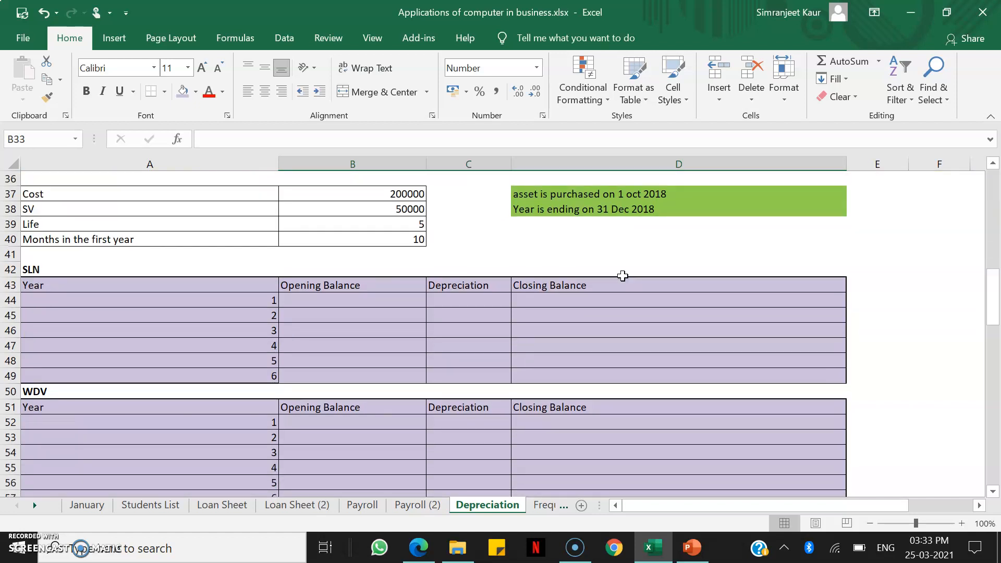
left_click(320, 301)
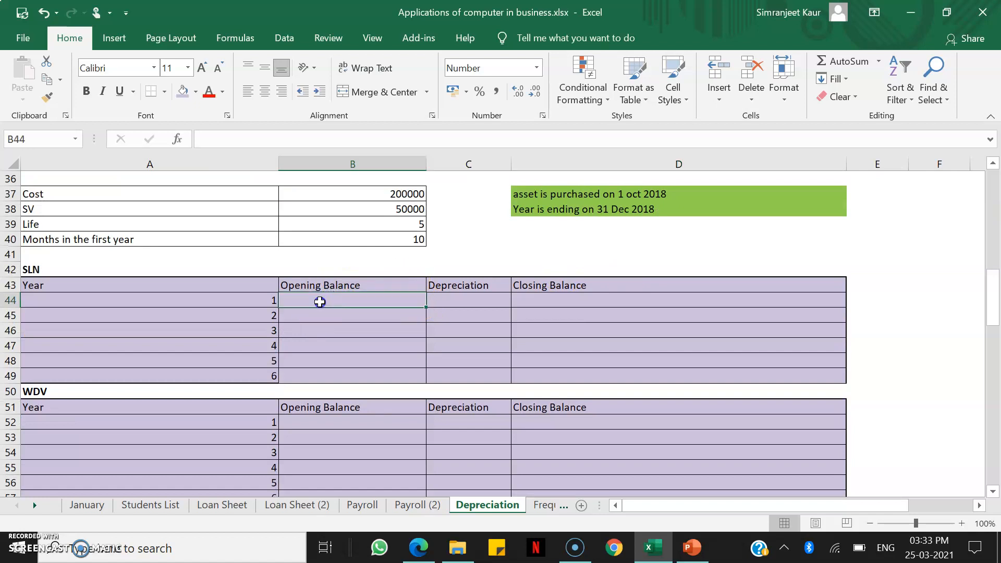
type("=")
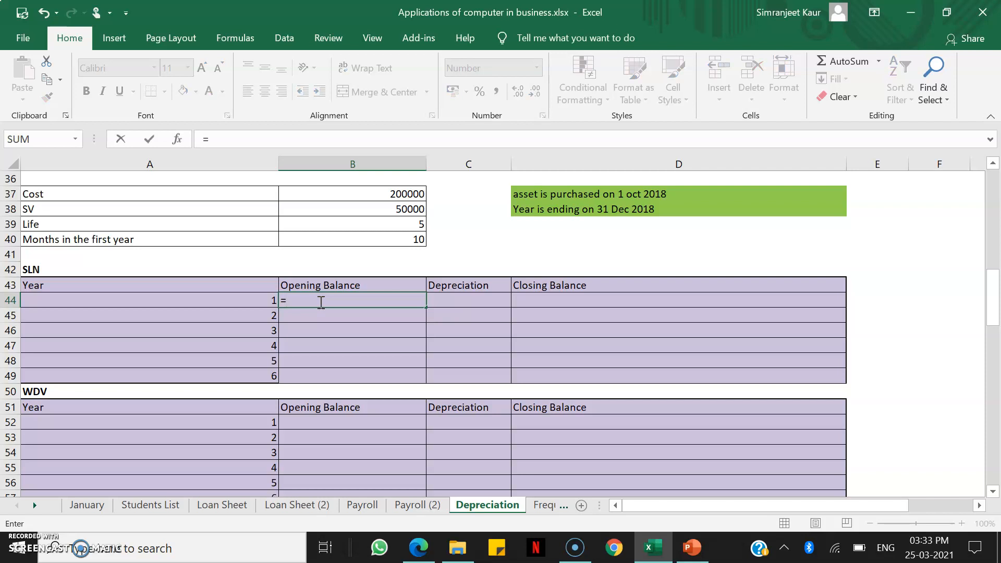
key("Up")
key("Up")
key("Up")
key("Up")
key("Up")
key("Up")
key("Up")
key("Return")
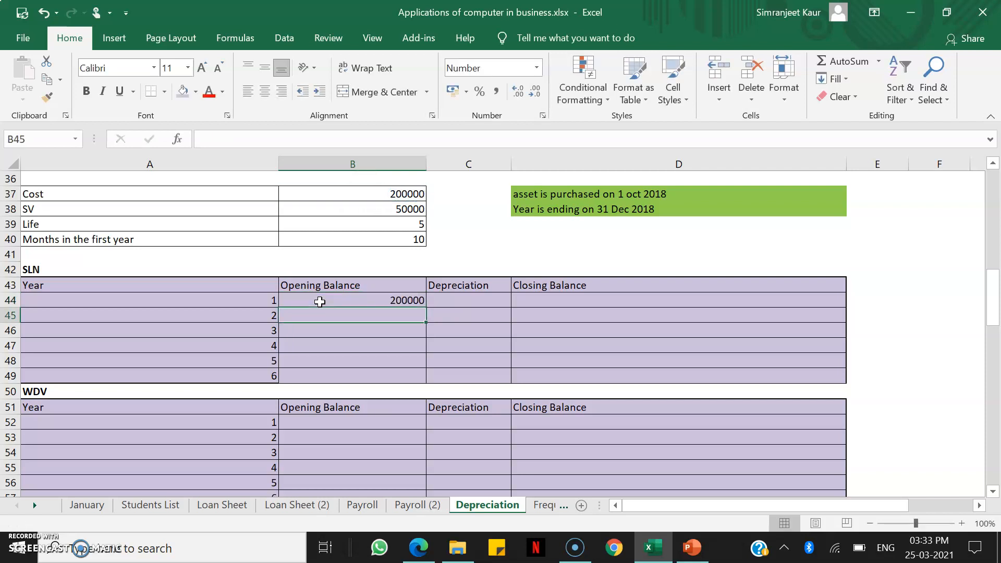
Calculate the year 1 SLN depreciation in C44 with =SLN($B$37,$B$38,$B$39), using absolute references to cost, salvage value and life
key("Right")
key("Up")
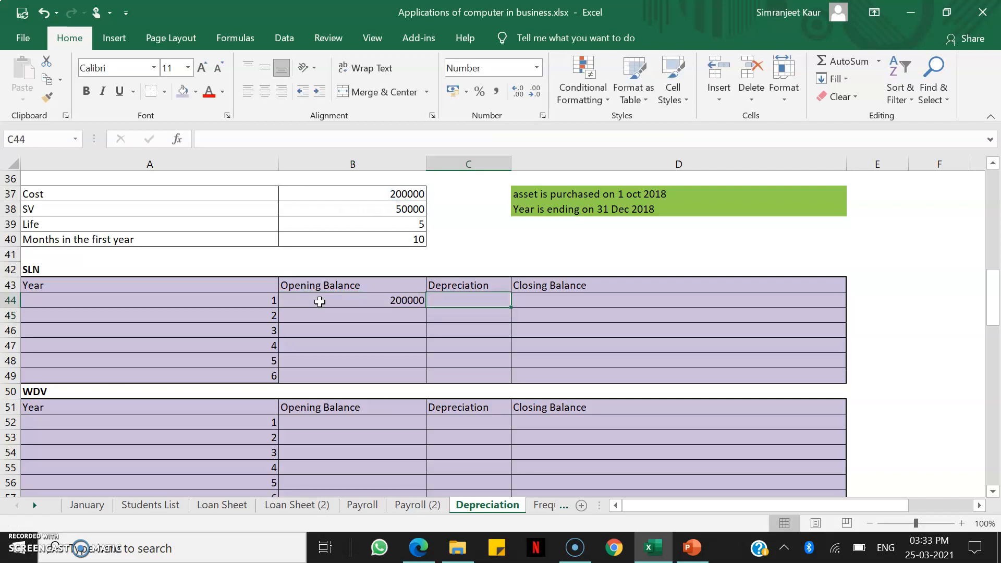
type("=sln(")
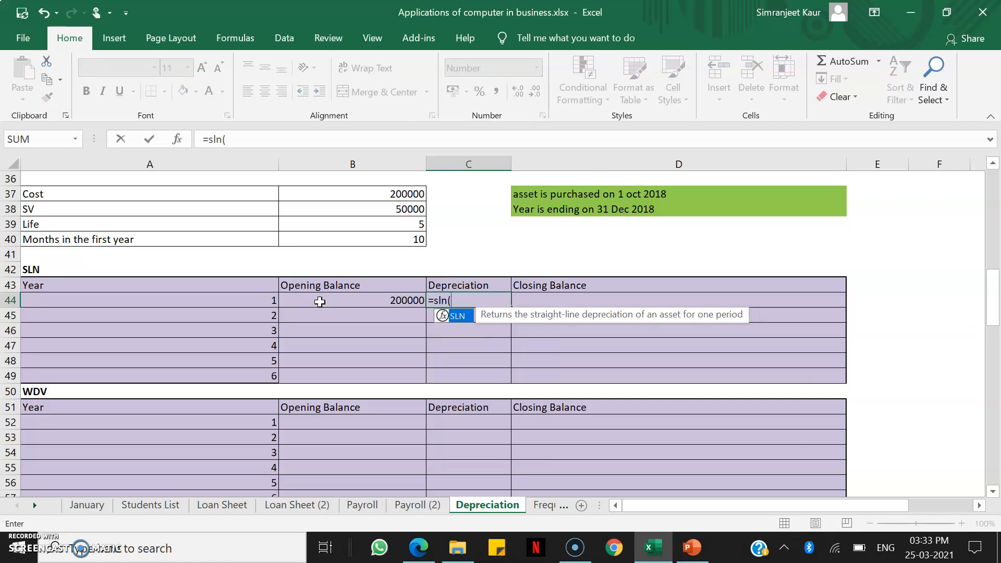
left_click(365, 194)
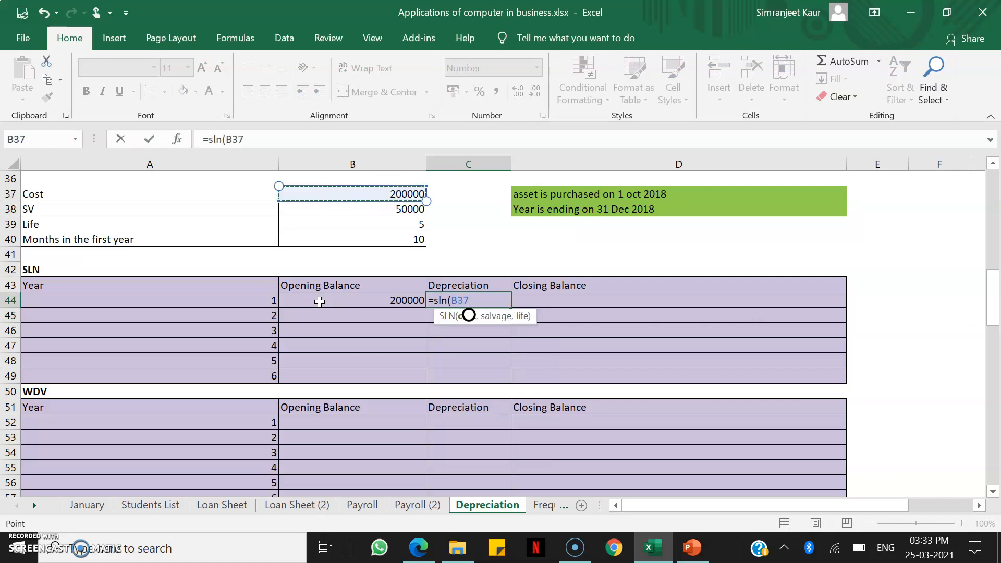
key("F4")
type(",")
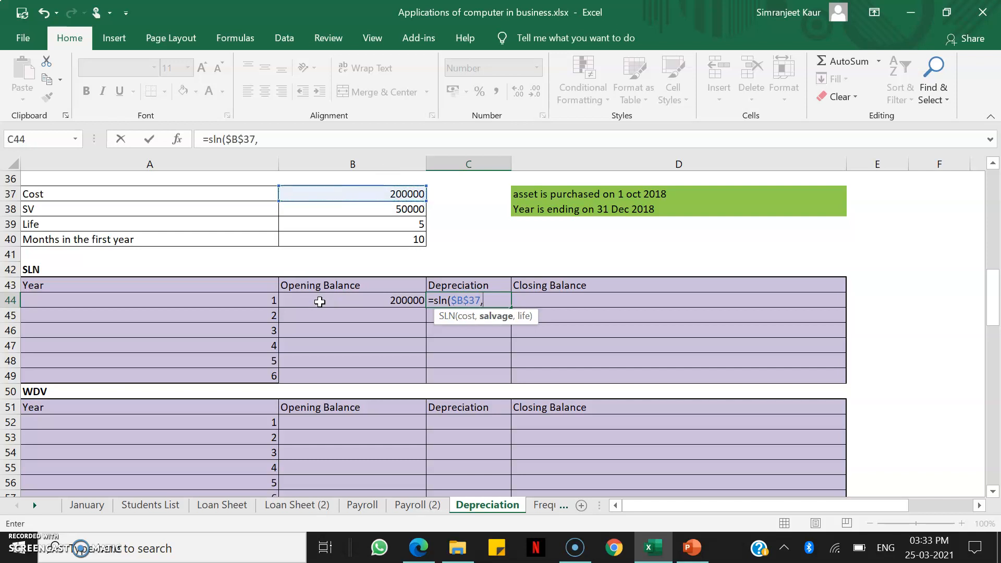
left_click(352, 210)
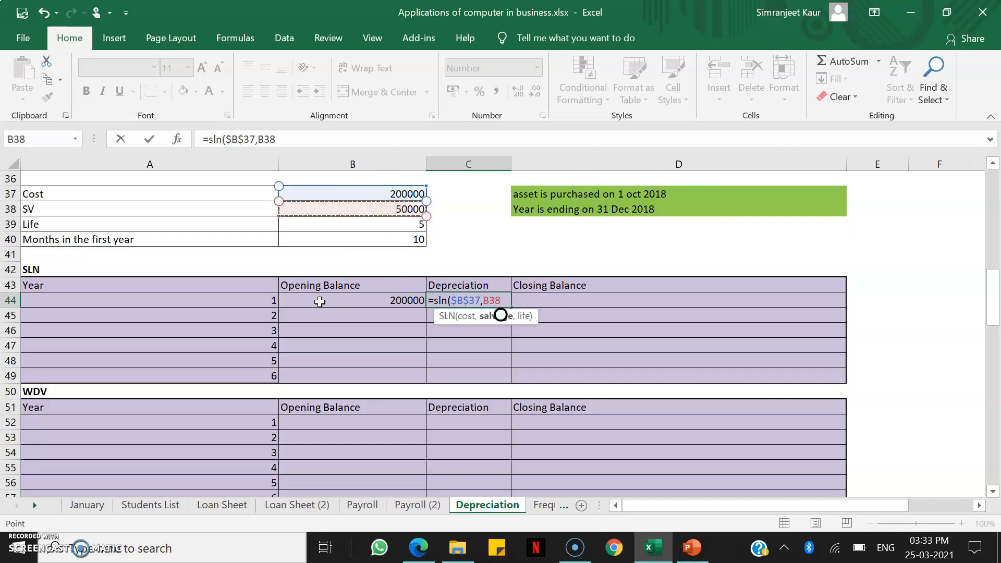
key("F4")
type(",")
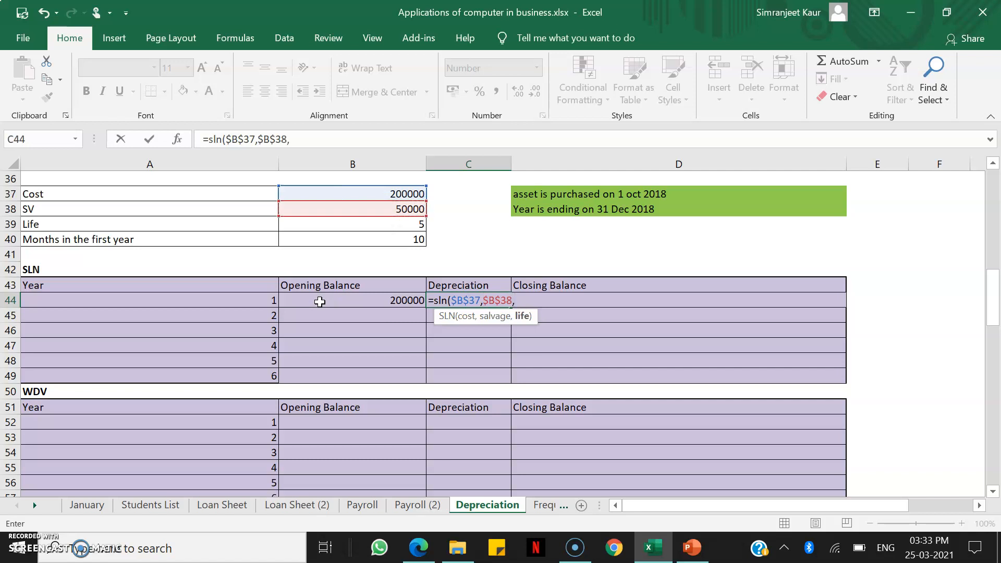
left_click(352, 224)
key("F4")
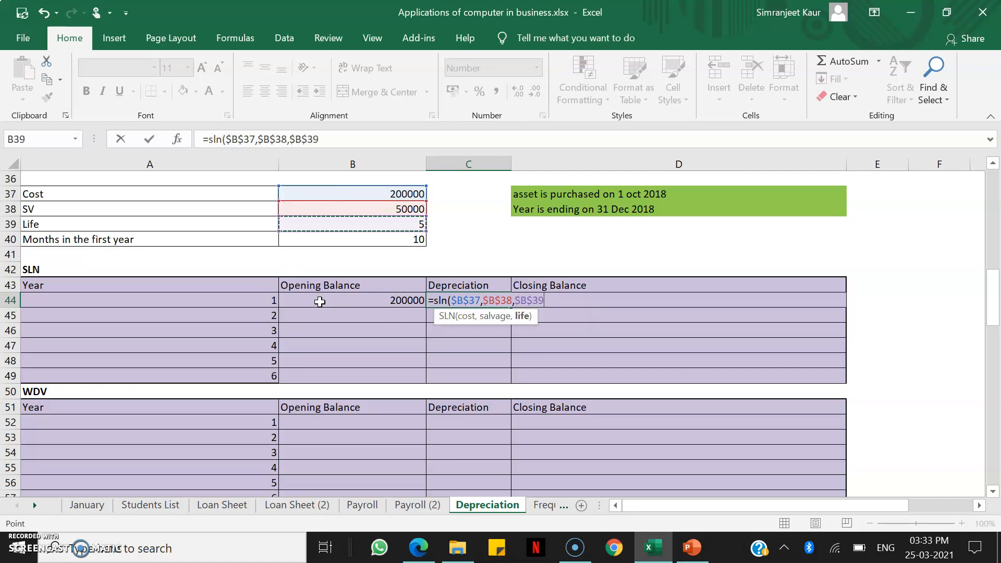
type(")")
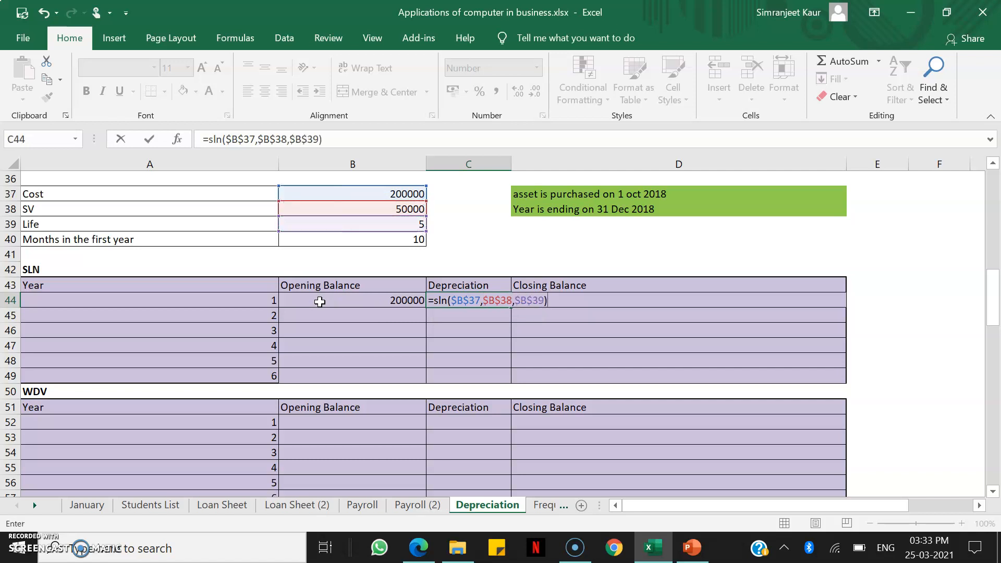
key("Return")
Calculate the year 1 closing balance in D44 as opening balance minus depreciation with =B44-C44
key("Right")
key("Up")
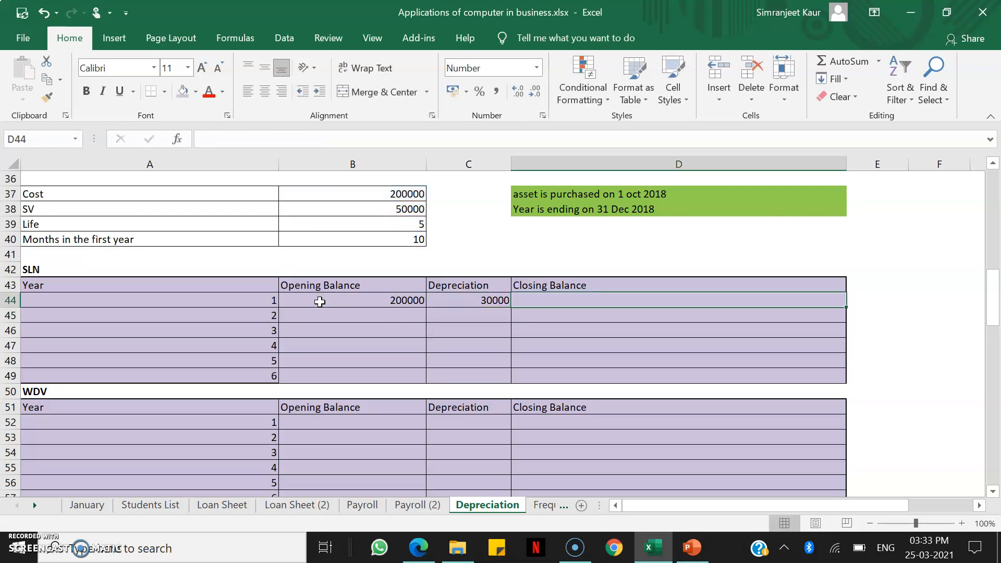
type("=")
left_click(319, 302)
type("-")
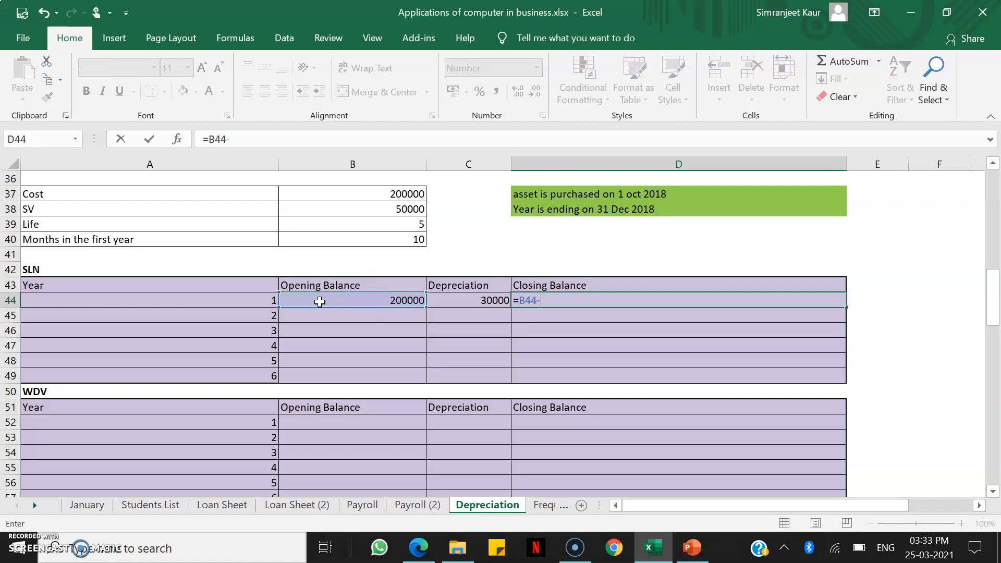
key("Left")
key("Return")
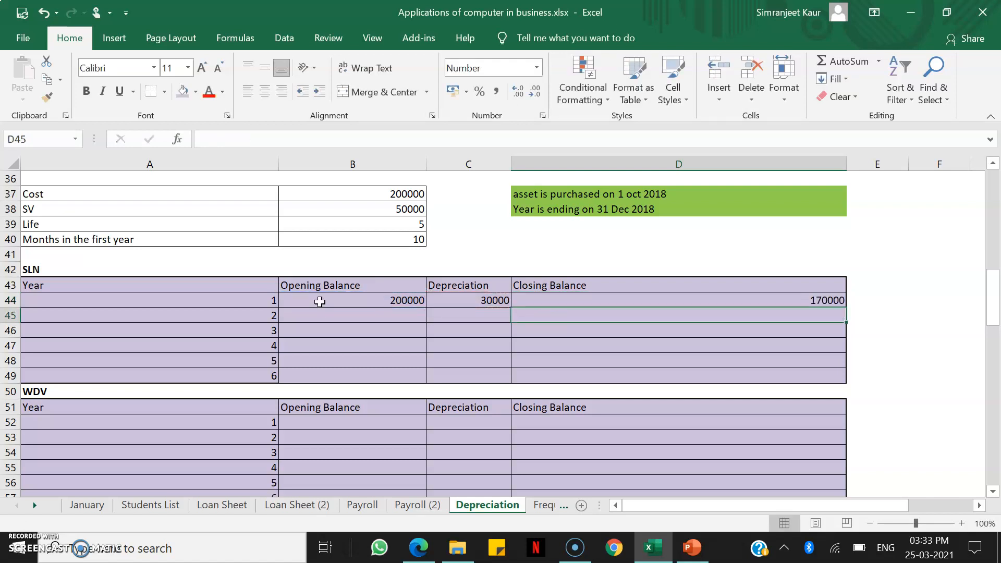
Link the year 2 opening balance in B45 to the year 1 closing balance with =D44
key("Left")
key("Left")
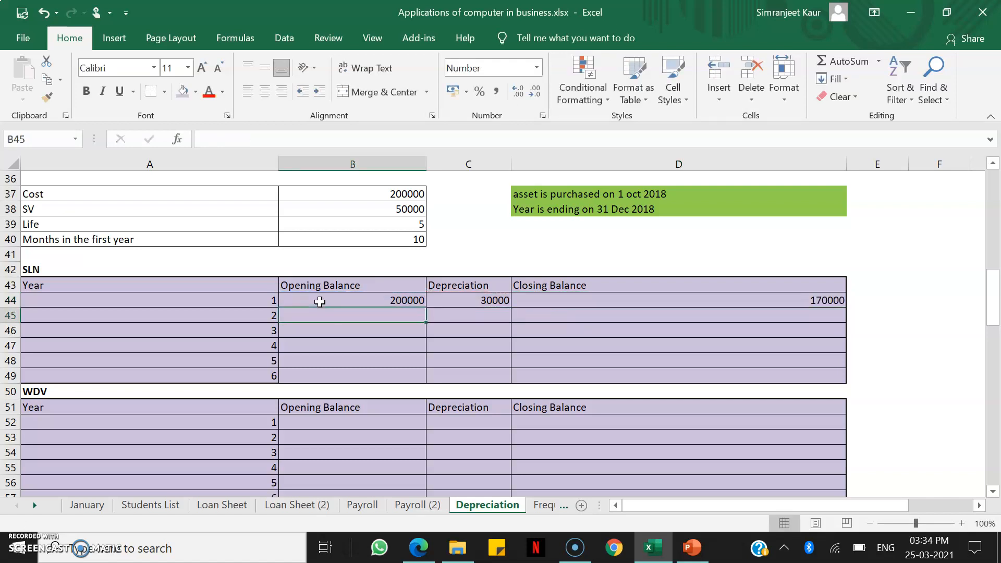
type("=")
key("Up")
key("Right")
key("Right")
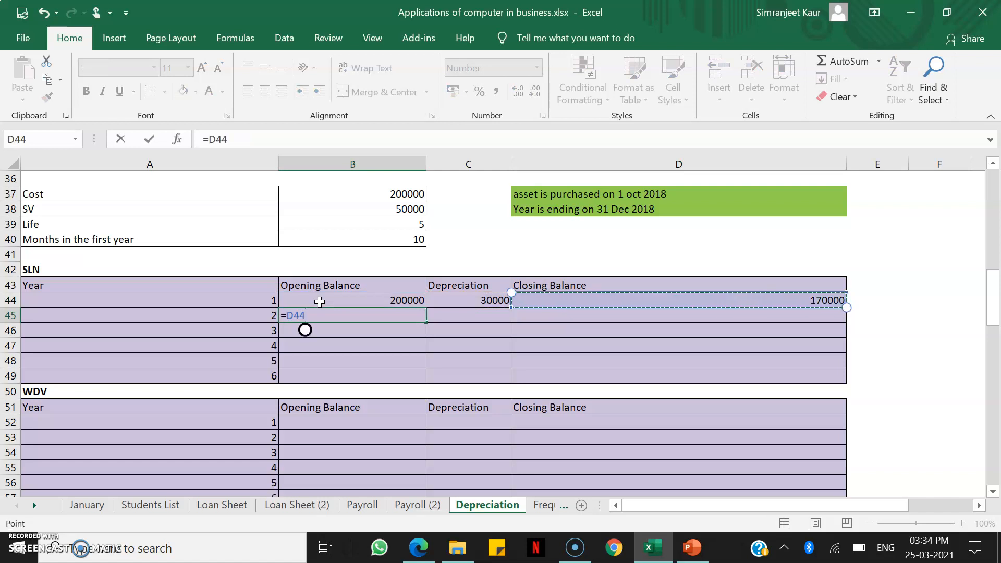
key("Return")
Fill the depreciation and closing balance formulas down into C45 and D45, and extend the year 2 formulas in B45:D45 through row 49
key("Right")
key("Up")
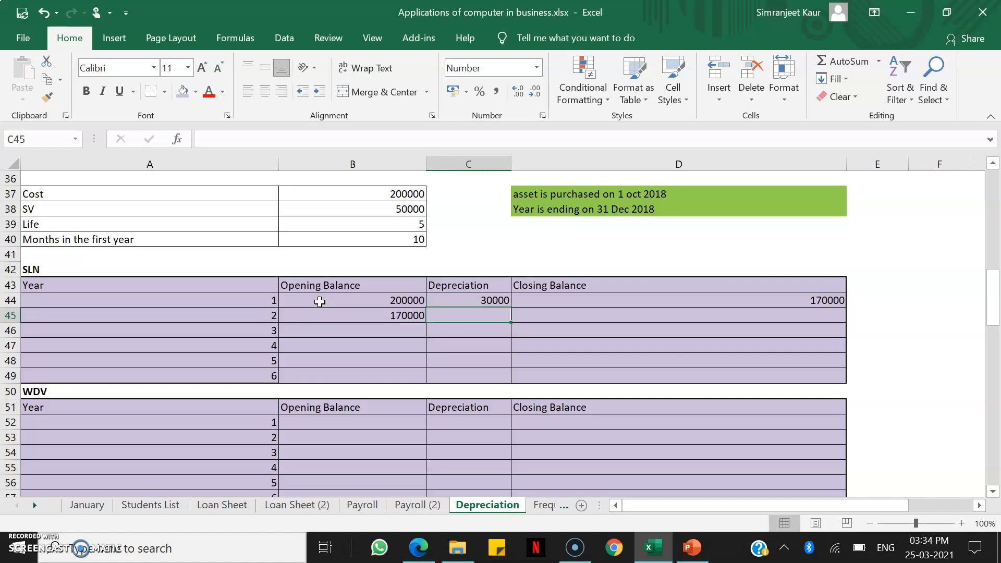
key("ctrl+d")
key("Right")
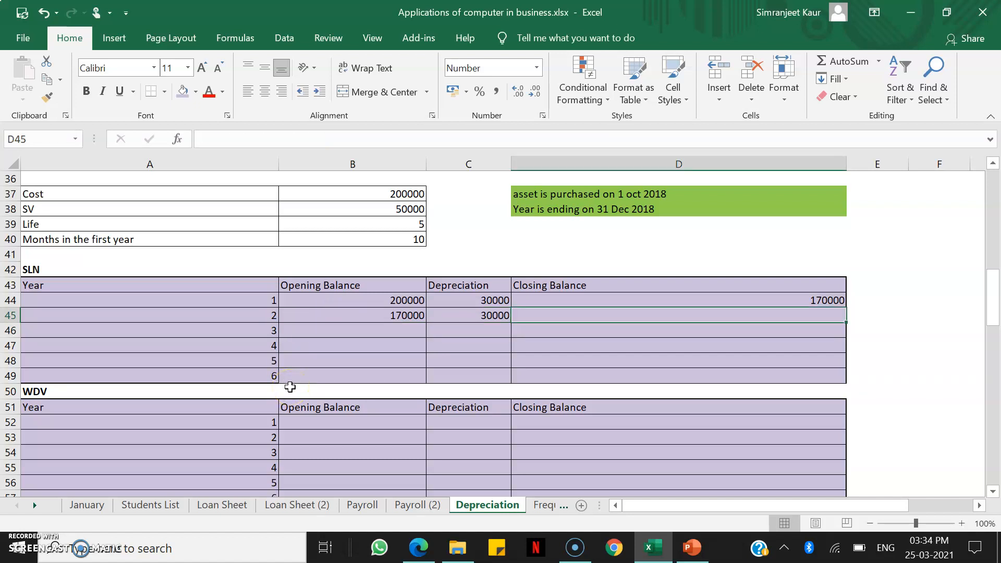
key("ctrl+d")
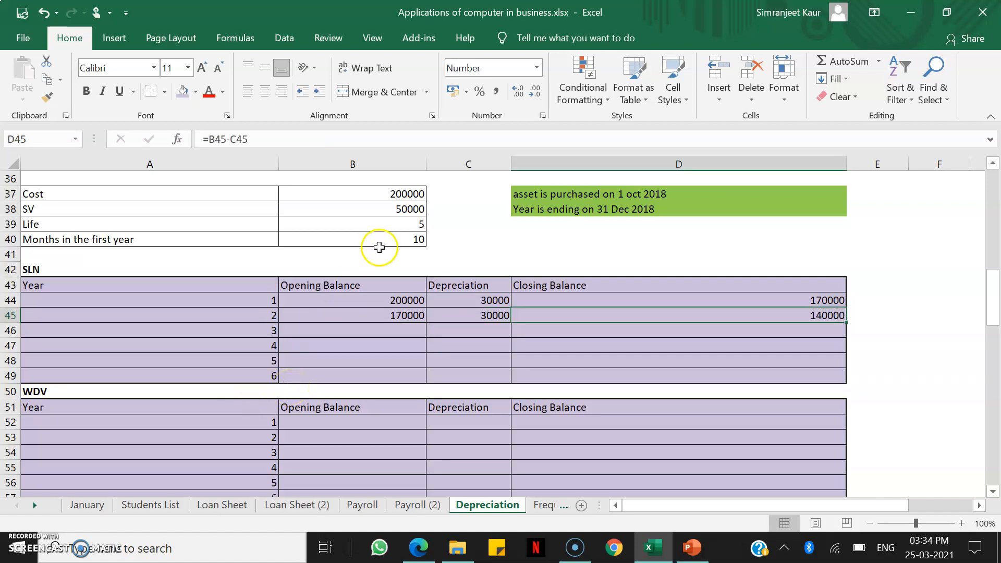
left_click_drag(327, 315, 542, 380)
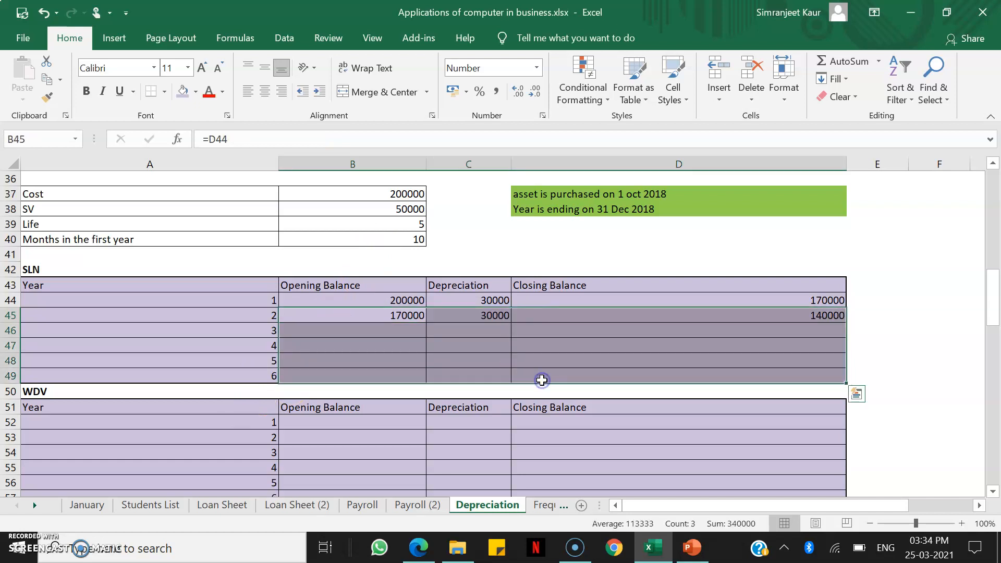
key("ctrl+d")
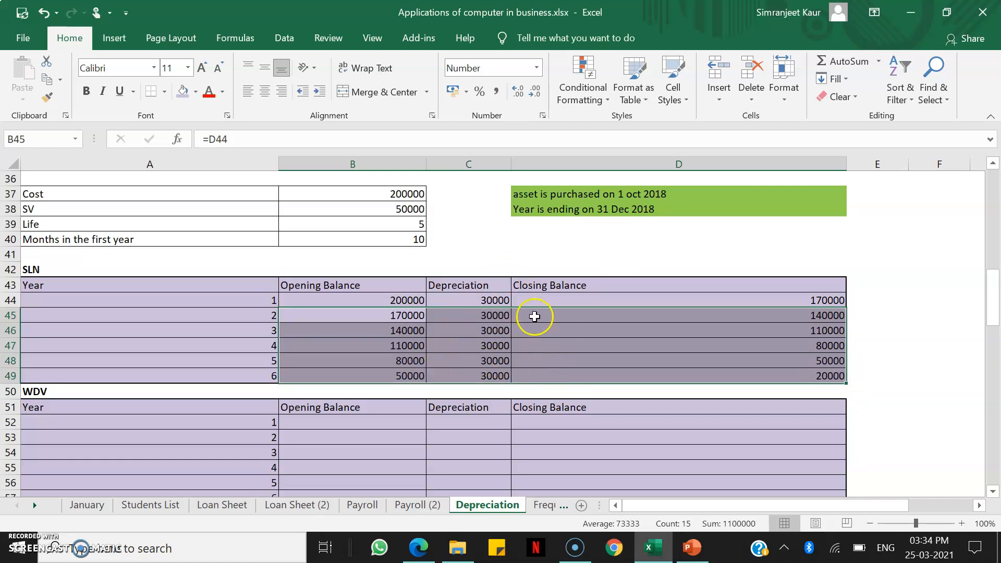
Prorate the year 1 SLN depreciation in C44 by appending *2/12 to its formula
left_click(471, 301)
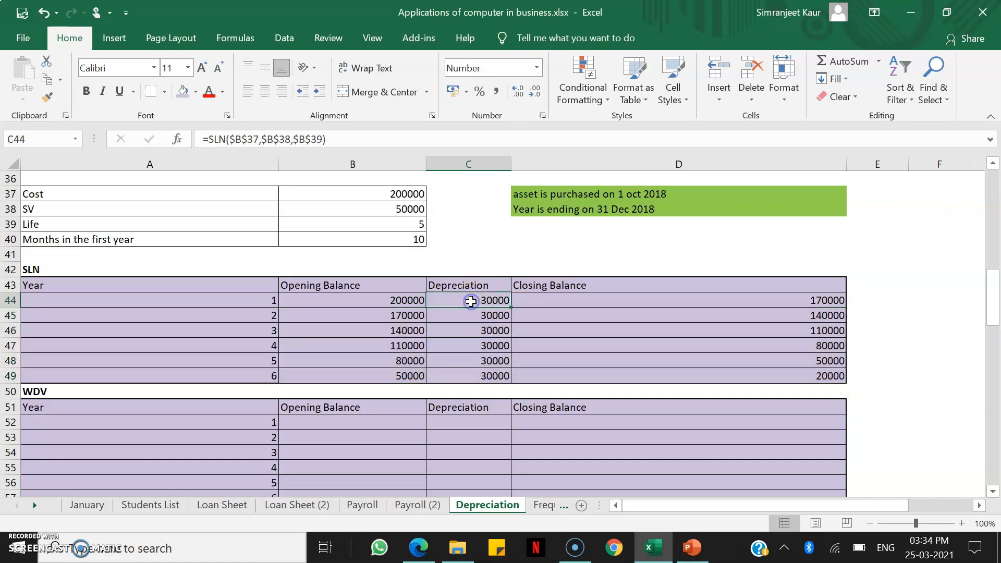
double_click(471, 301)
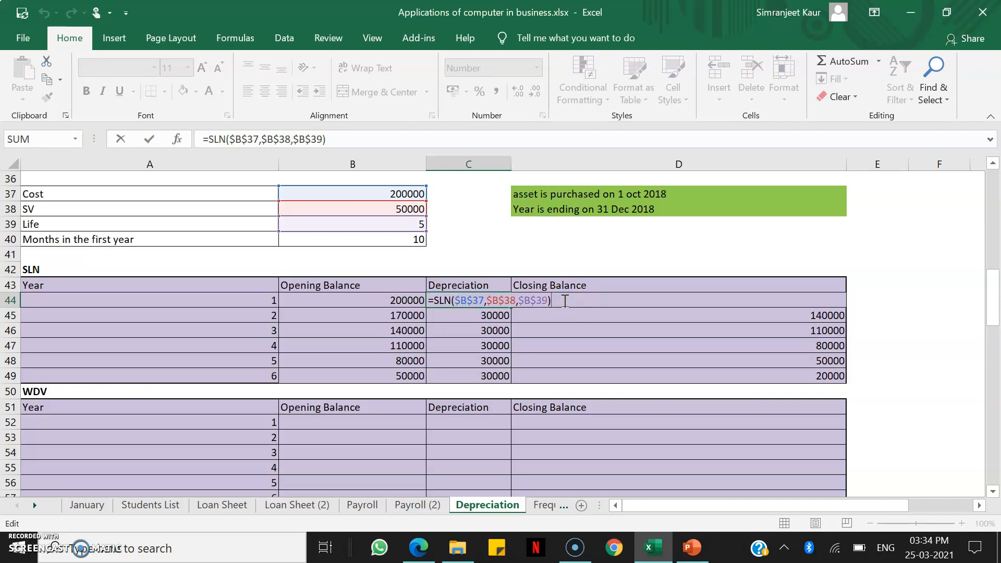
type("*")
type("2/12")
key("Return")
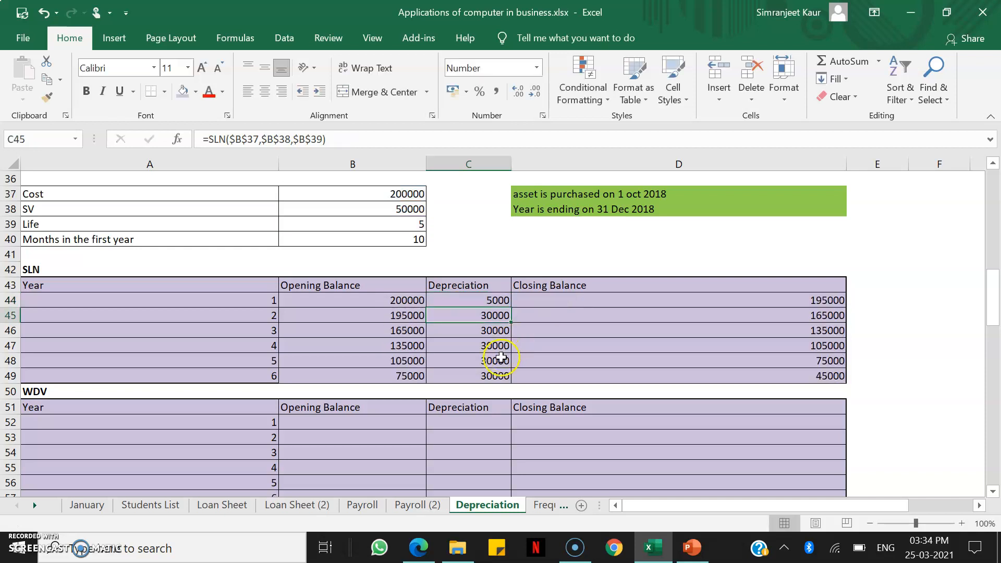
Prorate the year 6 SLN depreciation in C49 by appending *10/12, and check the final closing balance in D49
double_click(484, 376)
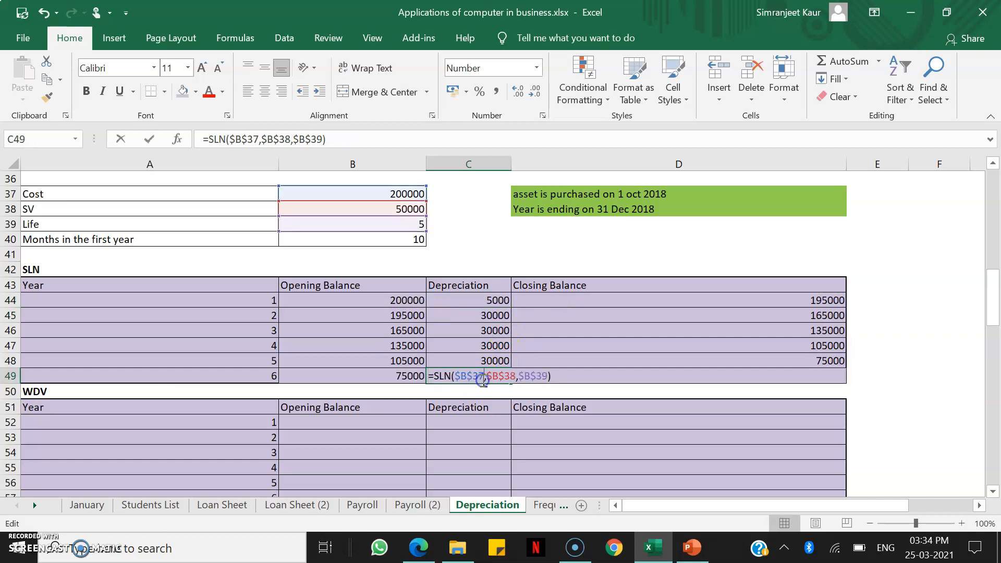
left_click(557, 375)
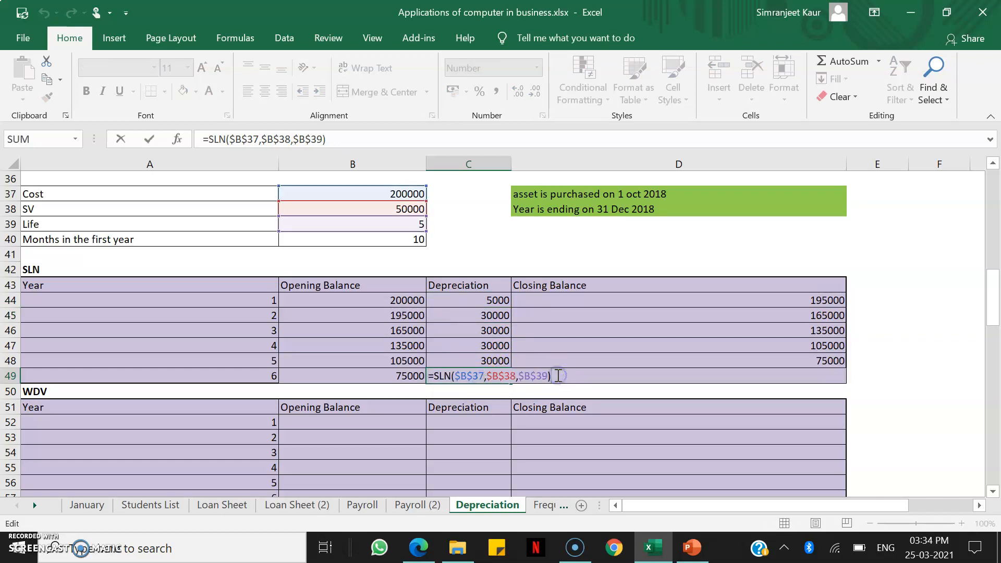
type("*10/12")
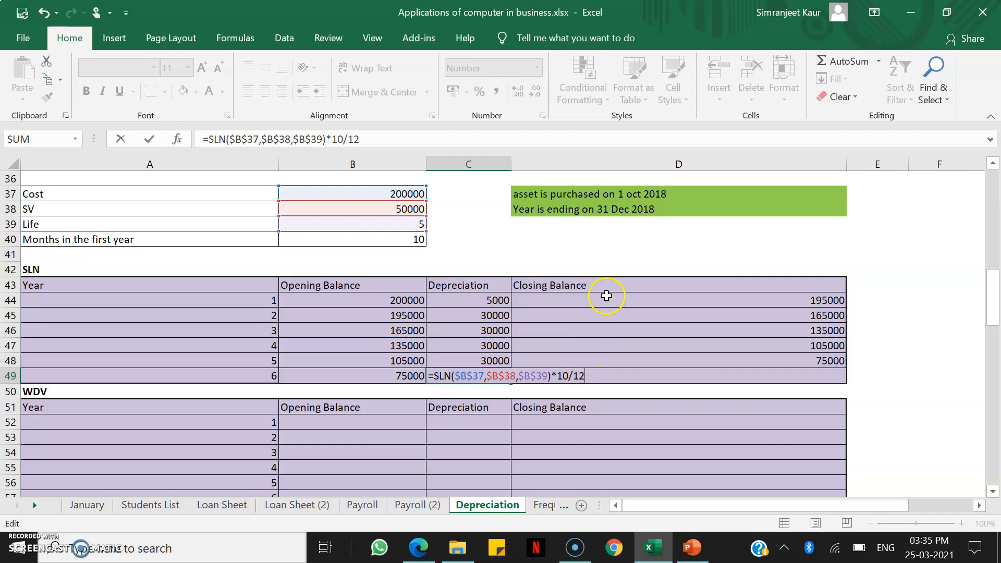
key("Return")
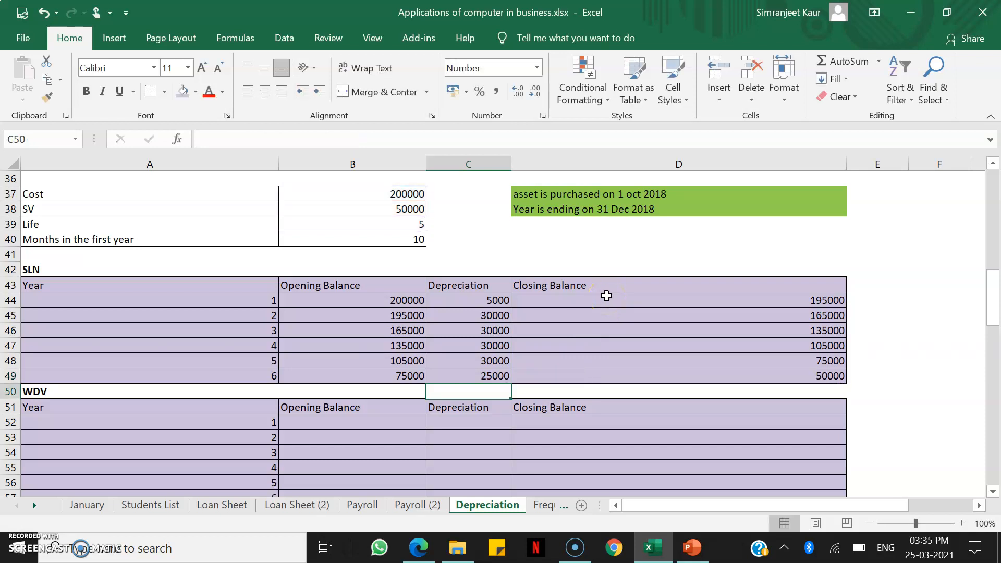
left_click(756, 373)
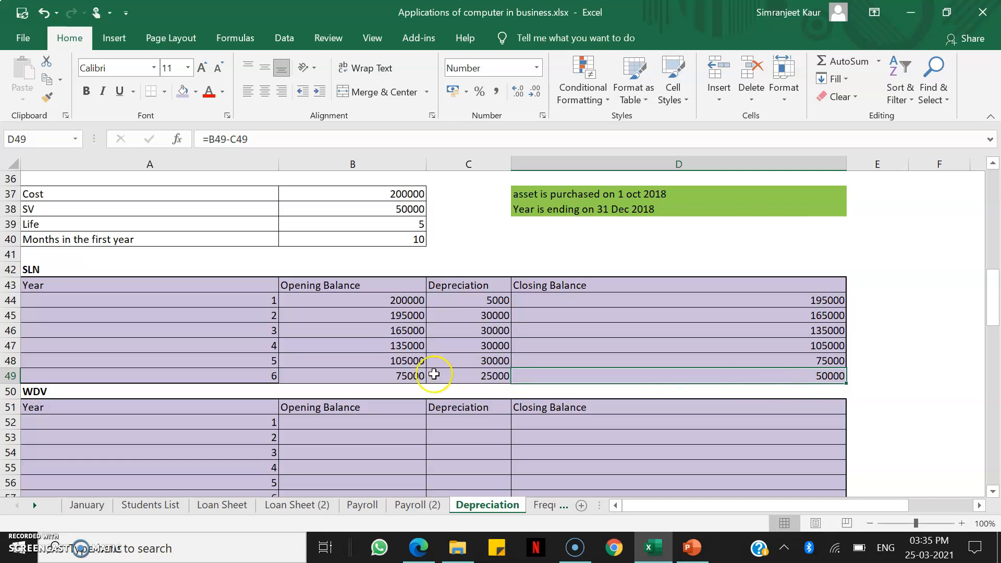
In the WDV table, link the year 1 opening balance in B52 to the asset cost with =B37
left_click(369, 423)
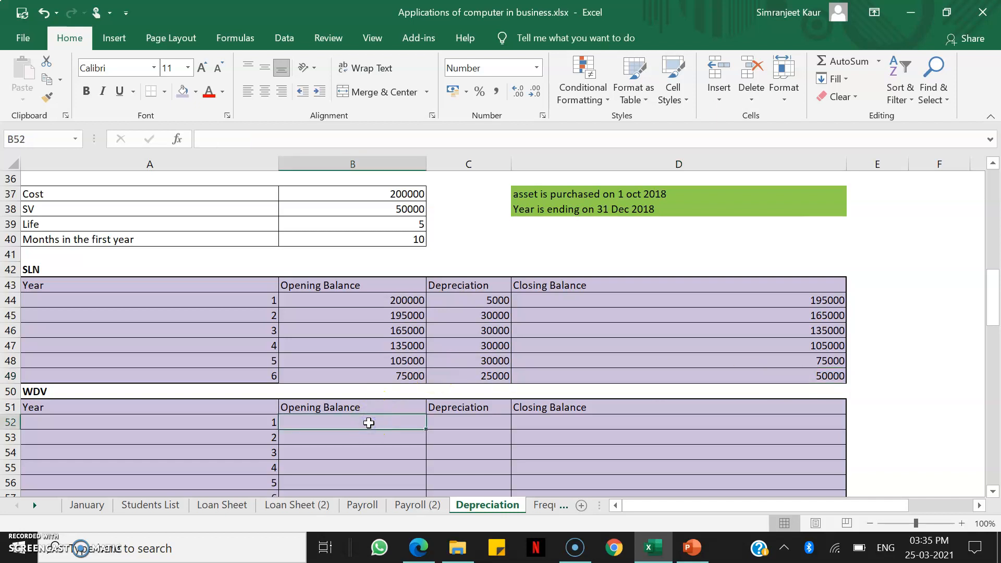
type("=")
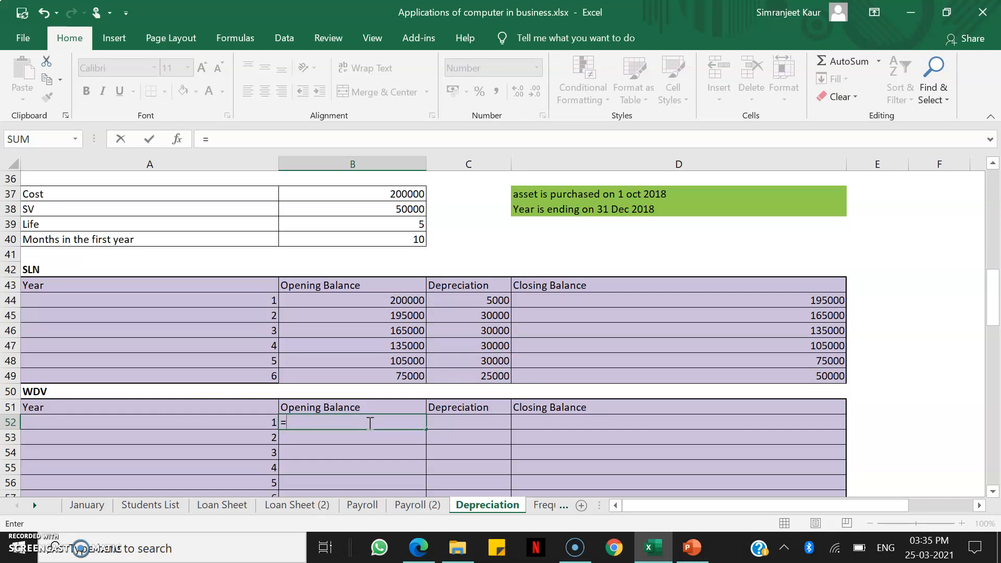
key("Up")
key("Up")
key("Up")
key("Up")
key("Up")
key("Up")
key("Up")
key("Up")
key("Up")
key("Up")
key("Up")
key("Up")
key("Up")
key("Up")
key("Up")
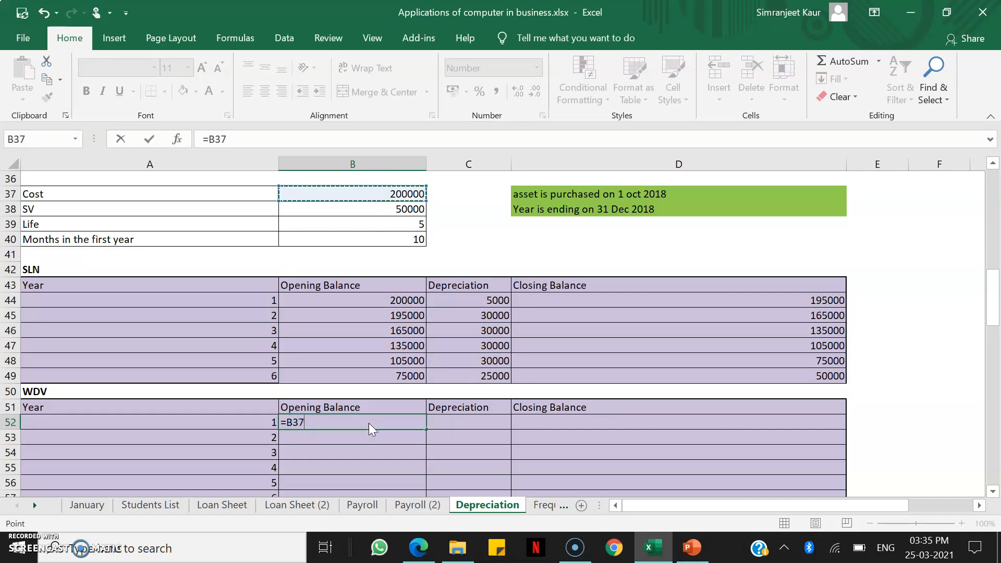
key("Return")
Start a DB formula in C52 with absolute references to the cost $B$37, salvage value $B$38 and life $B$39
key("Right")
key("Up")
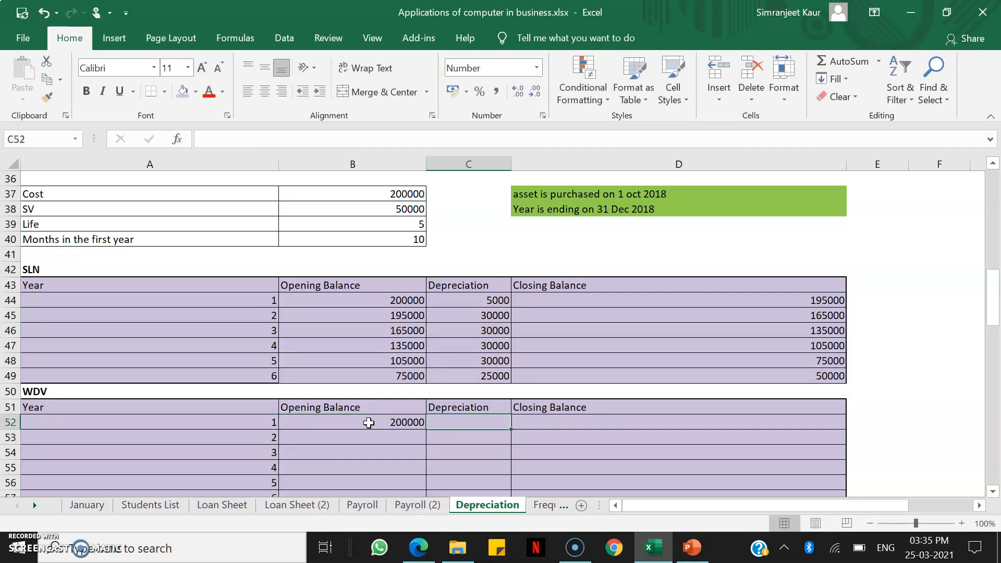
type("=db(")
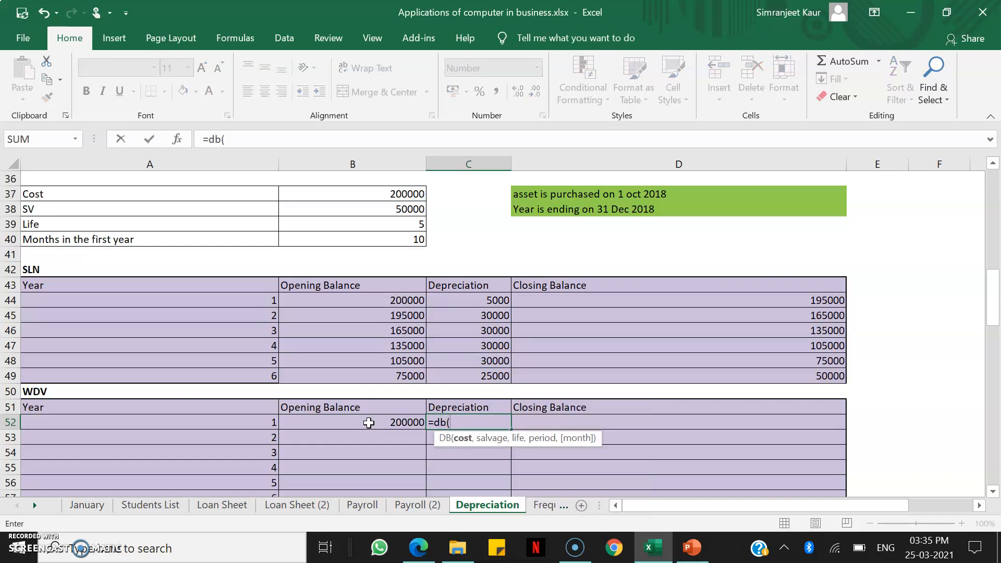
left_click(353, 194)
key("F4")
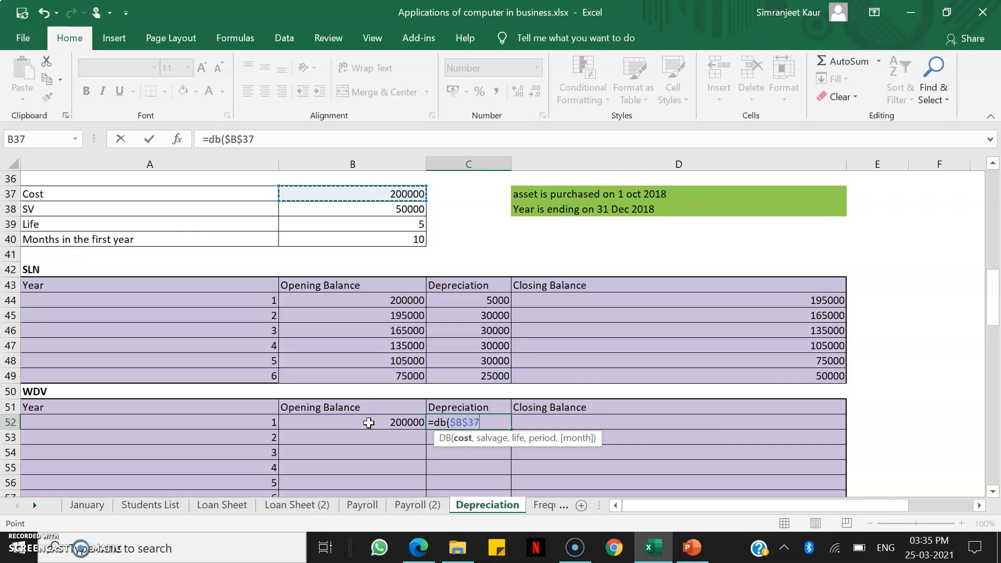
type(",")
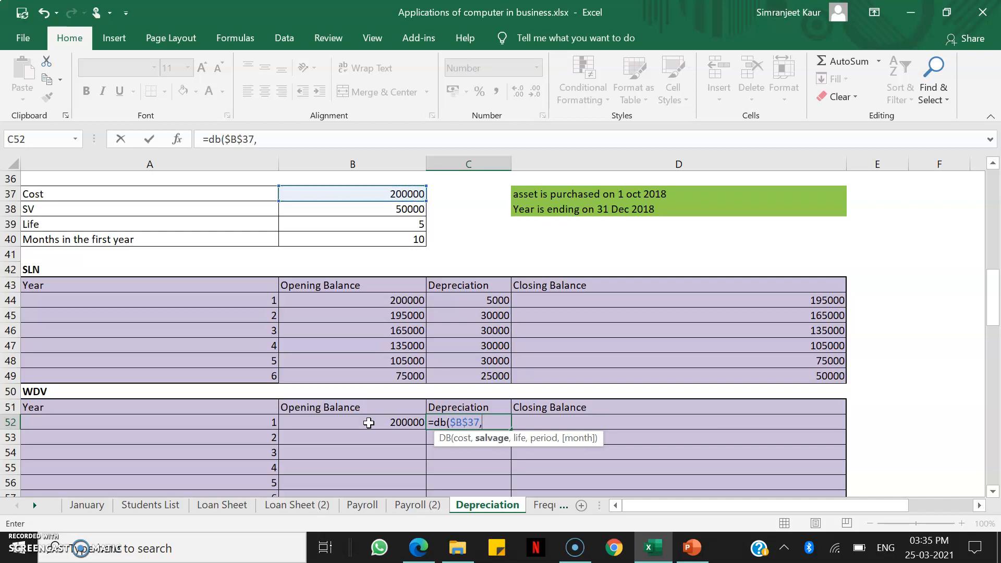
left_click(353, 210)
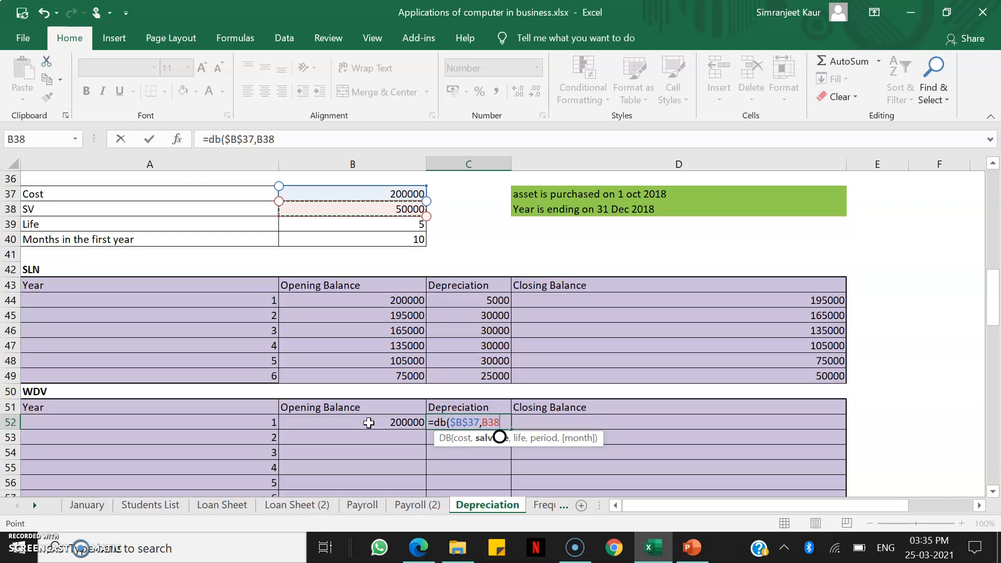
key("F4")
type(",")
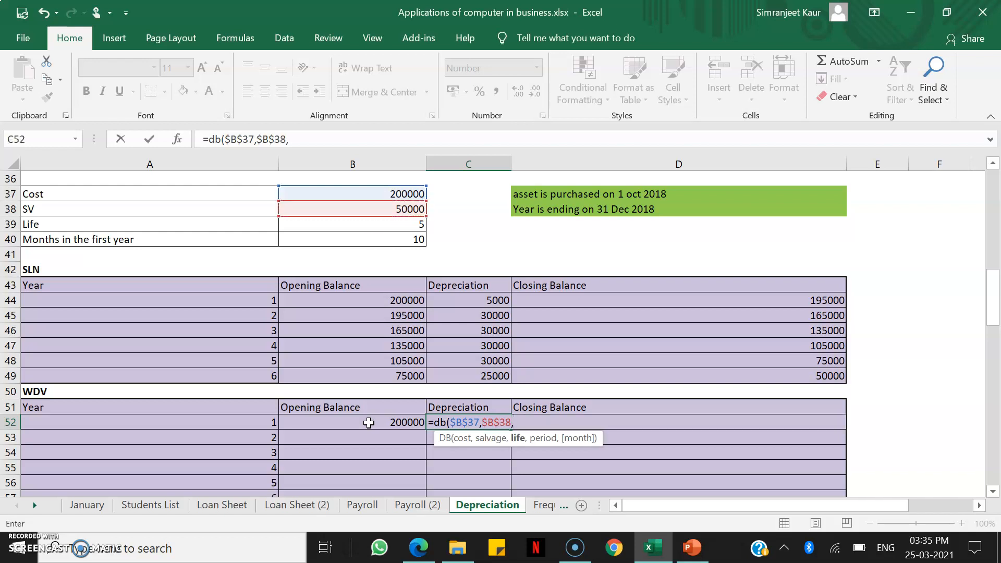
left_click(352, 225)
key("F4")
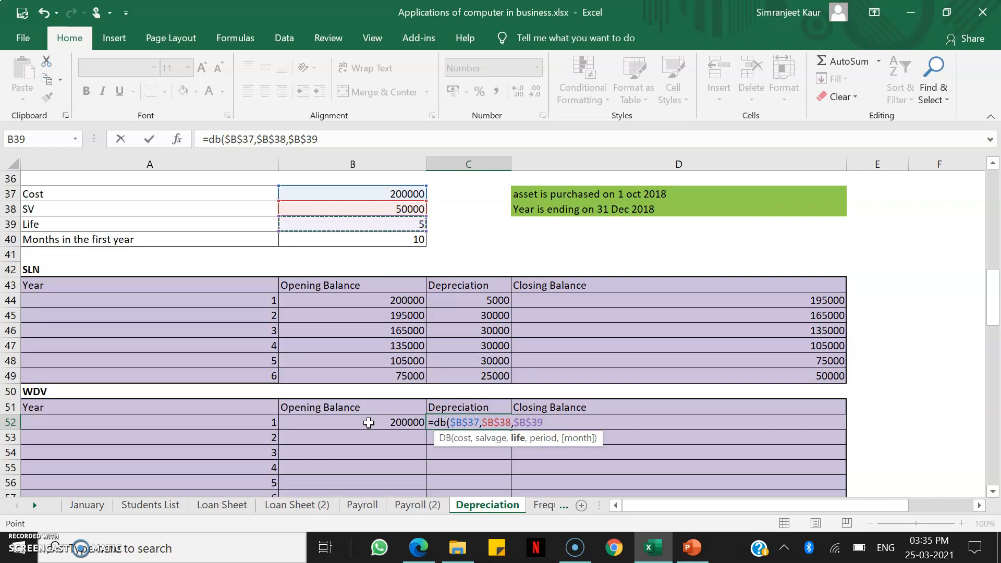
Complete the DB formula in C52 with A52 as the period and 2 as the month argument
type(",")
left_click(149, 438)
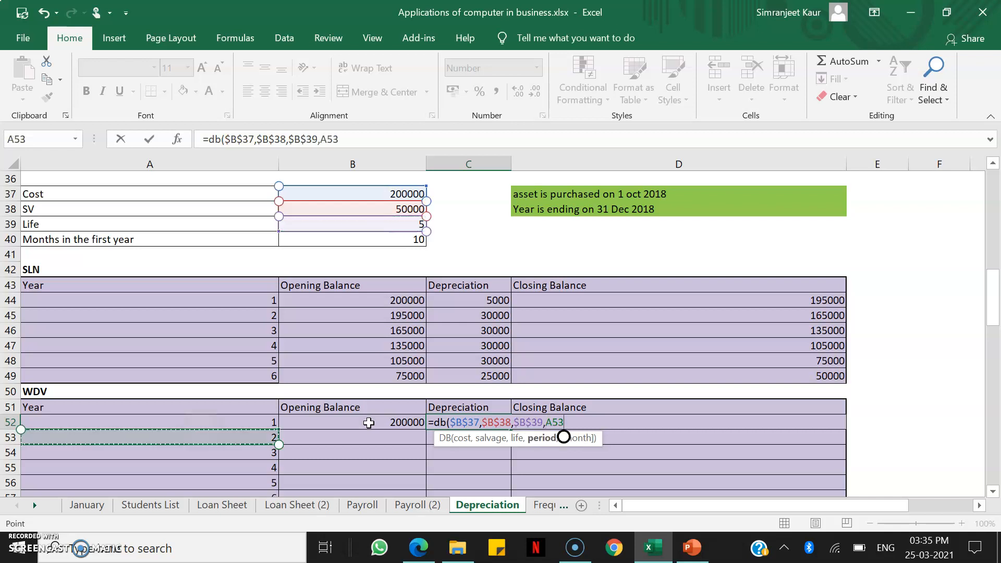
left_click(149, 422)
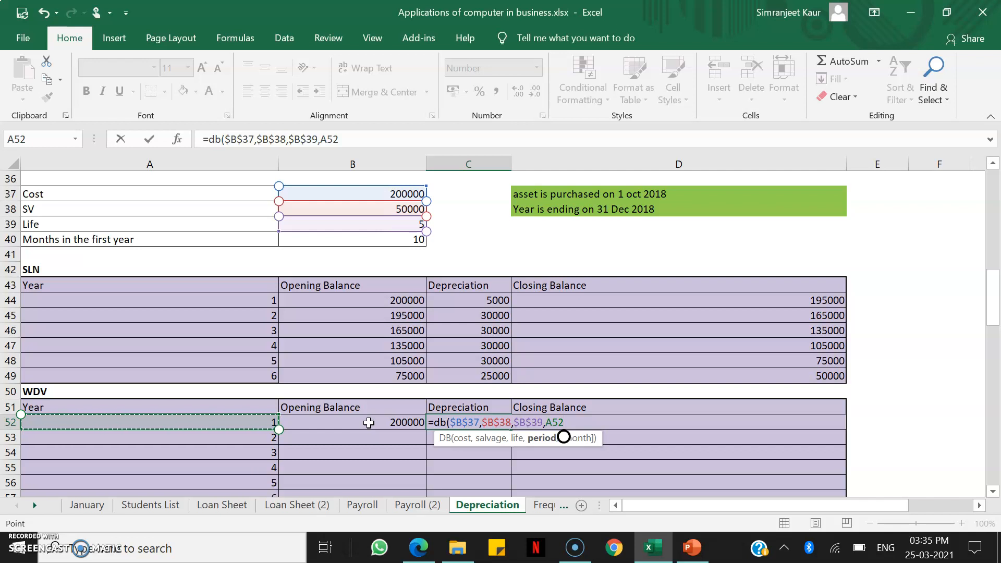
type(",")
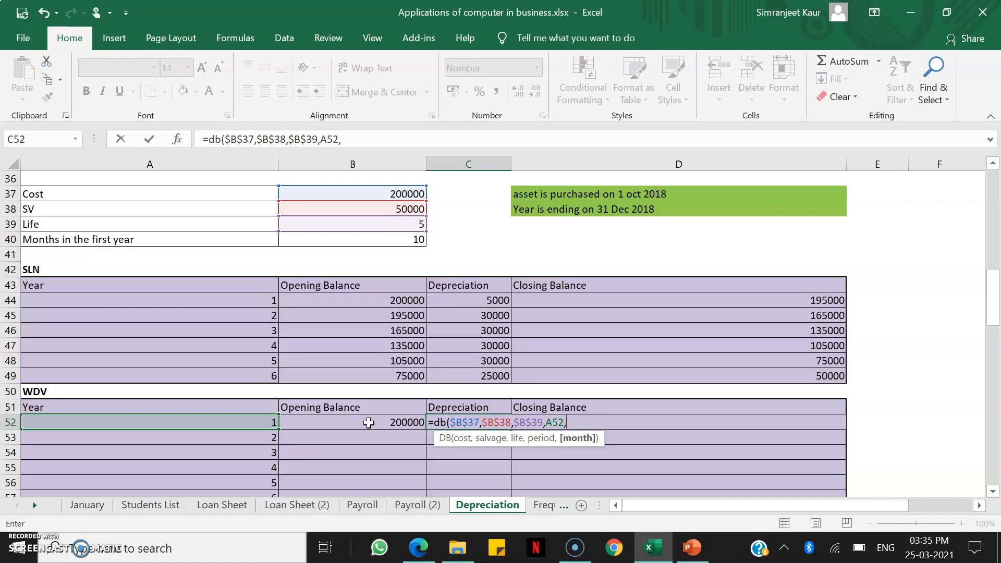
type("2)")
key("Return")
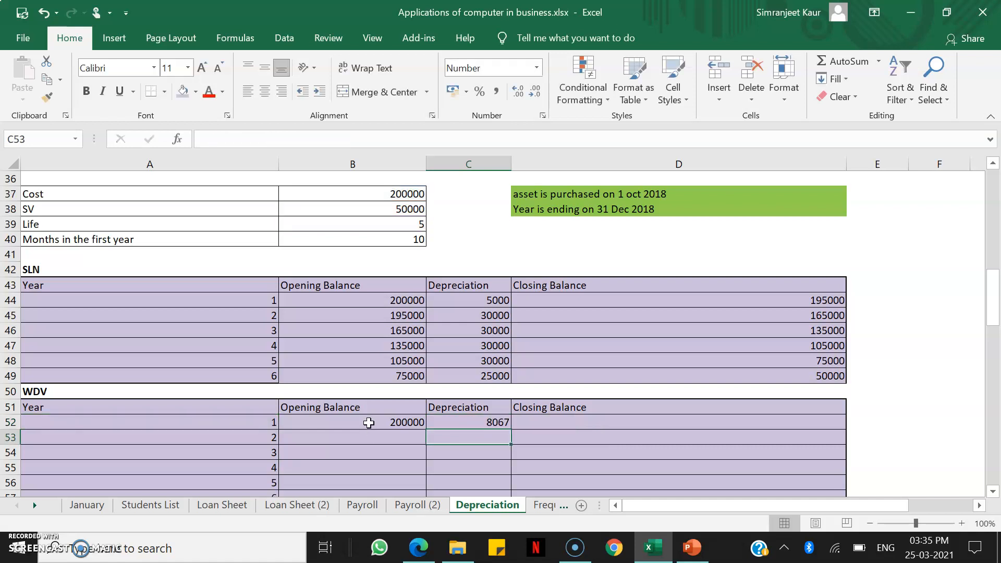
Calculate the WDV table's year 1 closing balance in D52 with =B52-C52
key("Right")
key("Up")
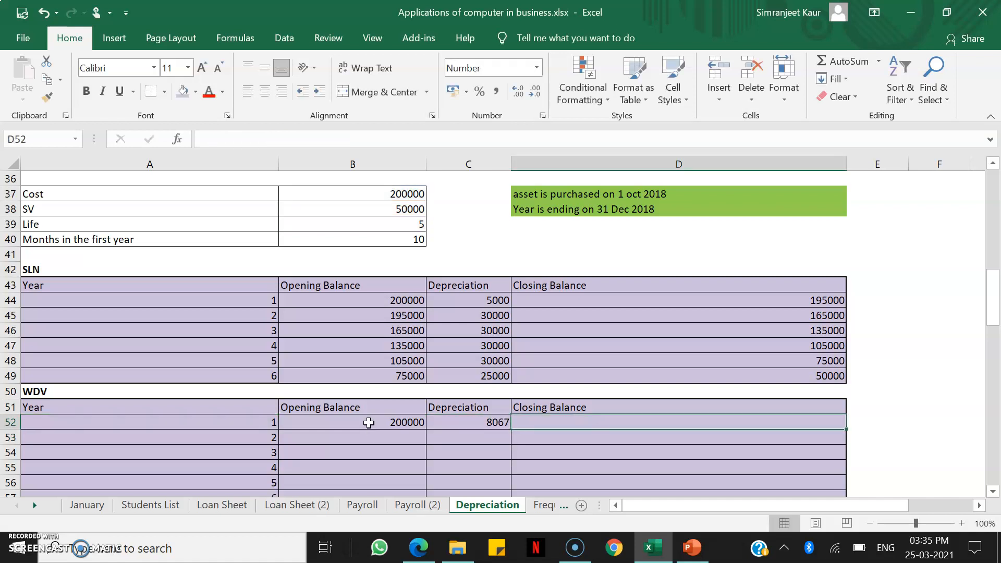
type("=")
left_click(369, 423)
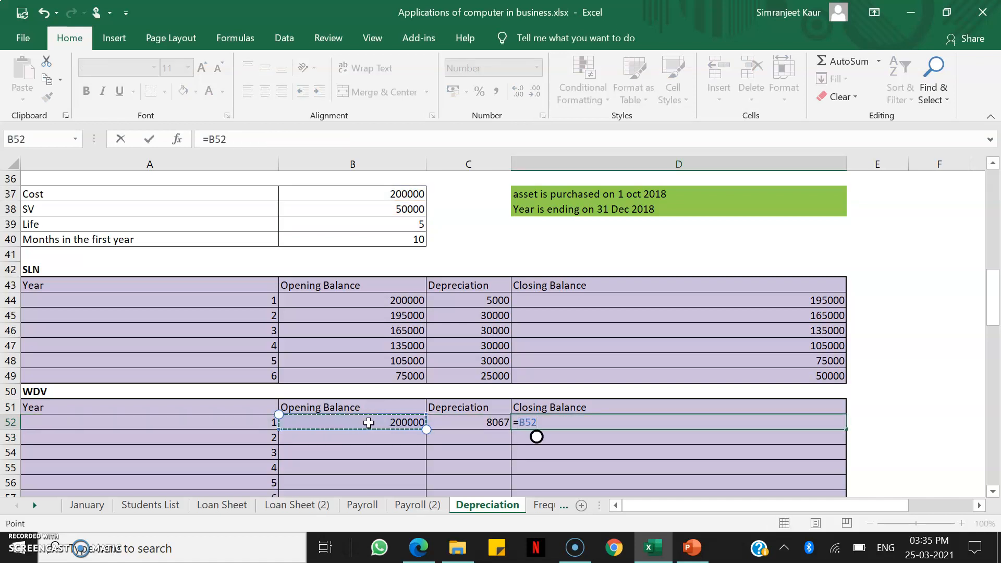
type("-")
key("Left")
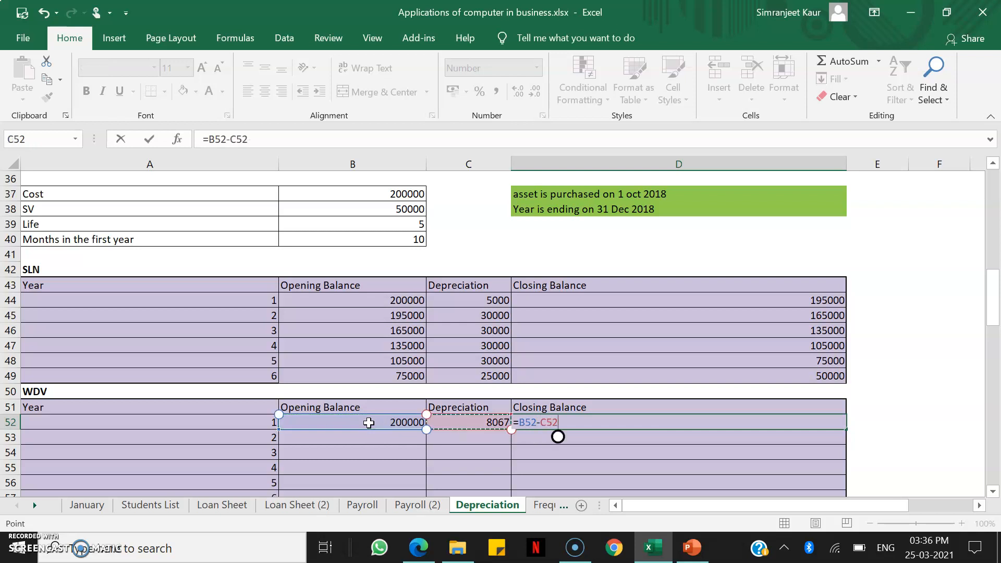
key("Return")
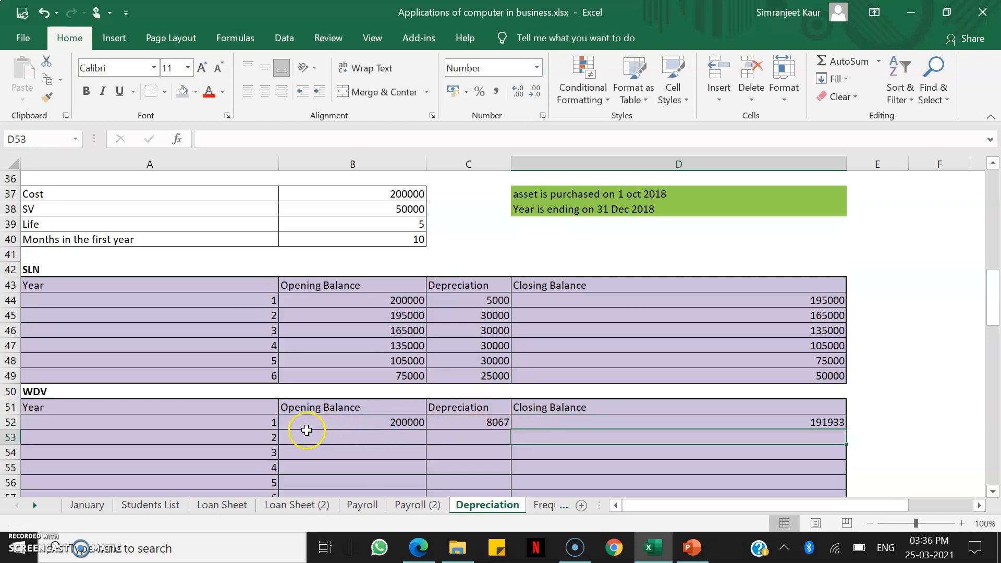
Link the WDV table's year 2 opening balance in B53 to the previous closing balance with =D52
left_click(344, 435)
type("=")
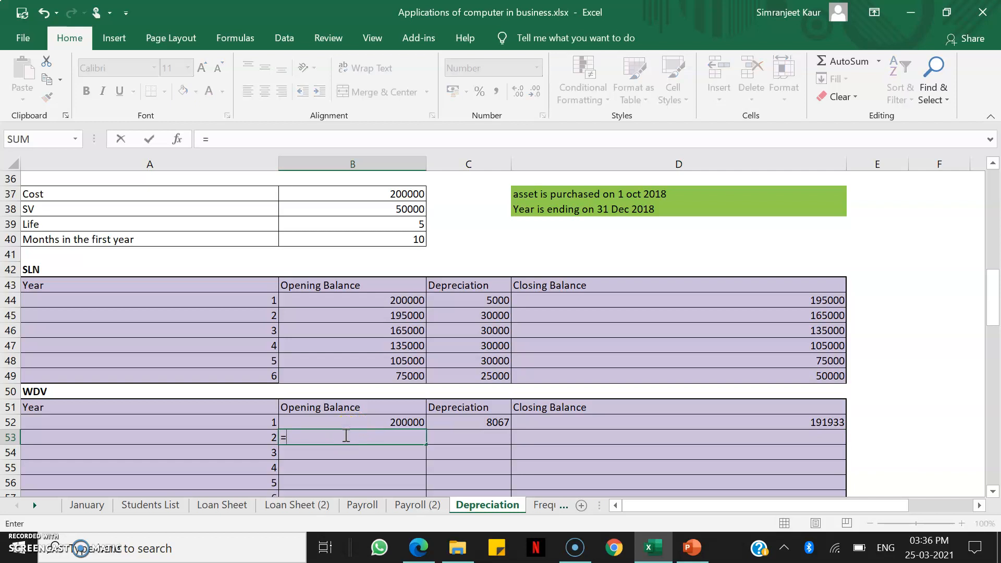
key("Up")
key("Right")
key("Right")
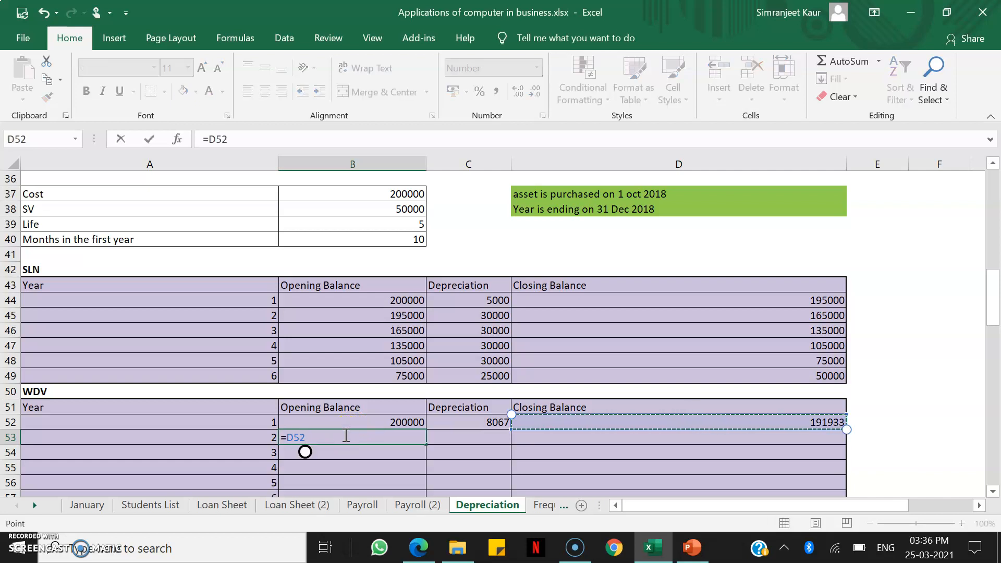
key("Return")
Fill the WDV depreciation and closing balance formulas down from row 52 into C53 and D53
key("Right")
key("Up")
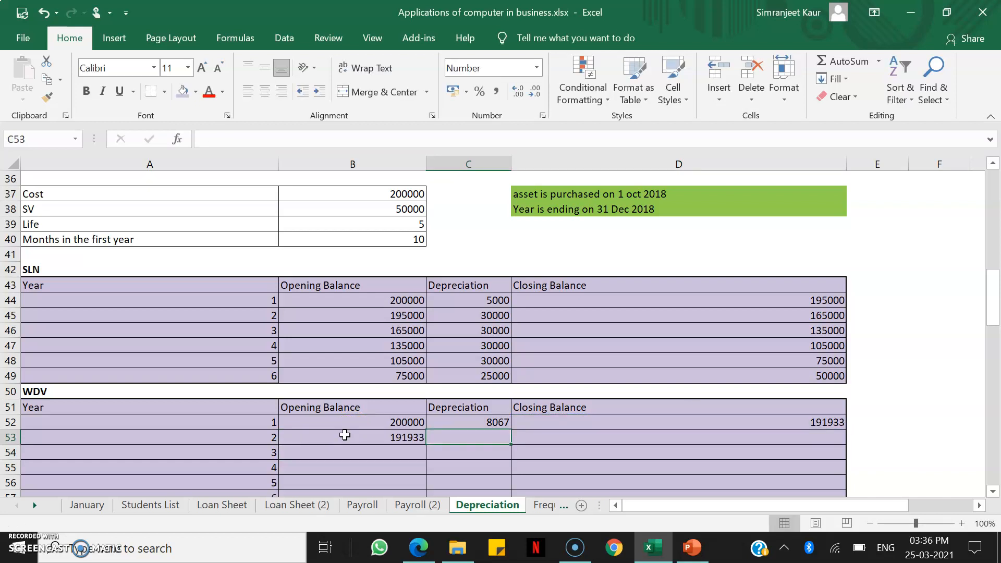
key("ctrl+d")
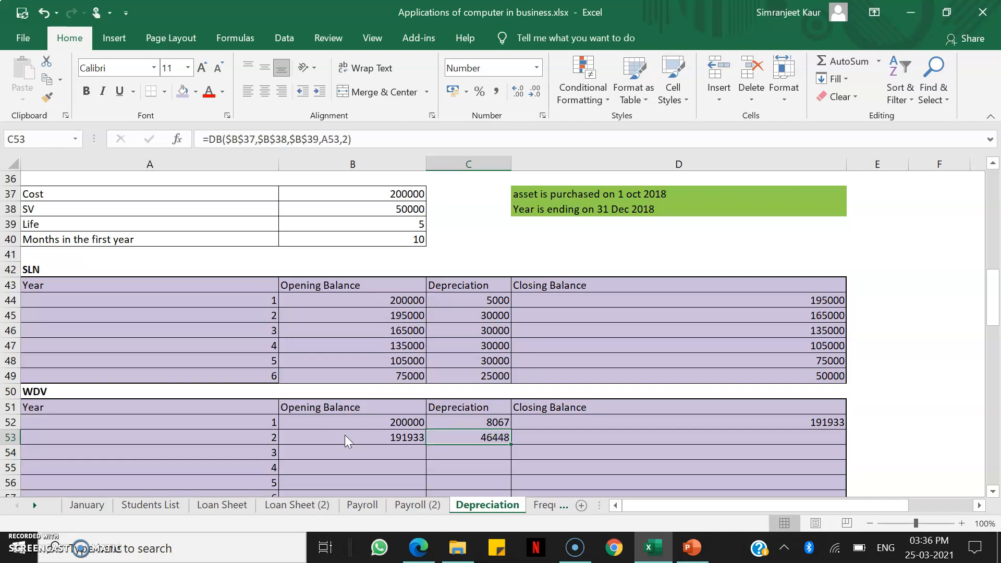
key("Right")
key("ctrl+d")
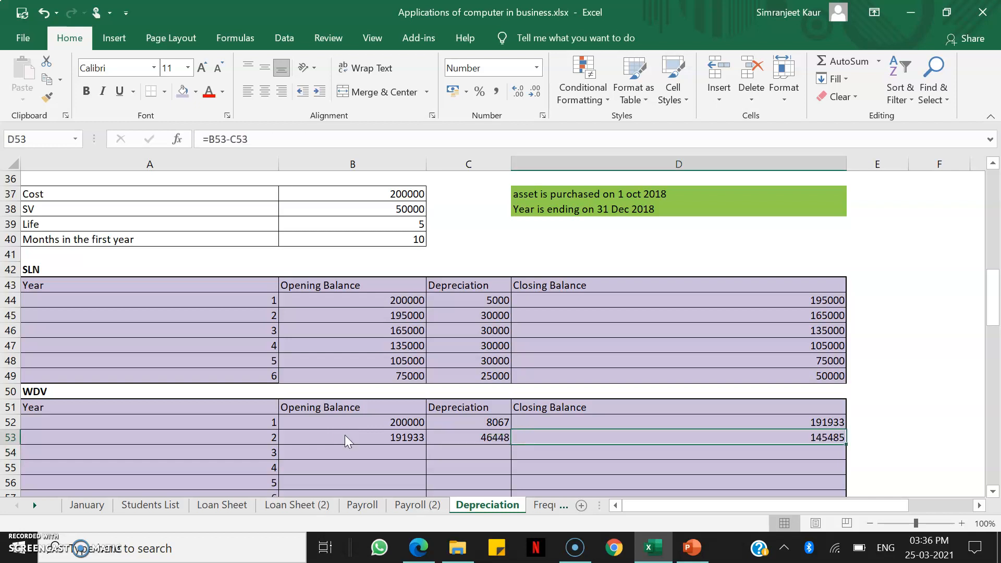
Extend the year 2 WDV formulas in B53:D53 down through row 57, and check the final closing balance in D57
scroll(294, 471, "down", 2)
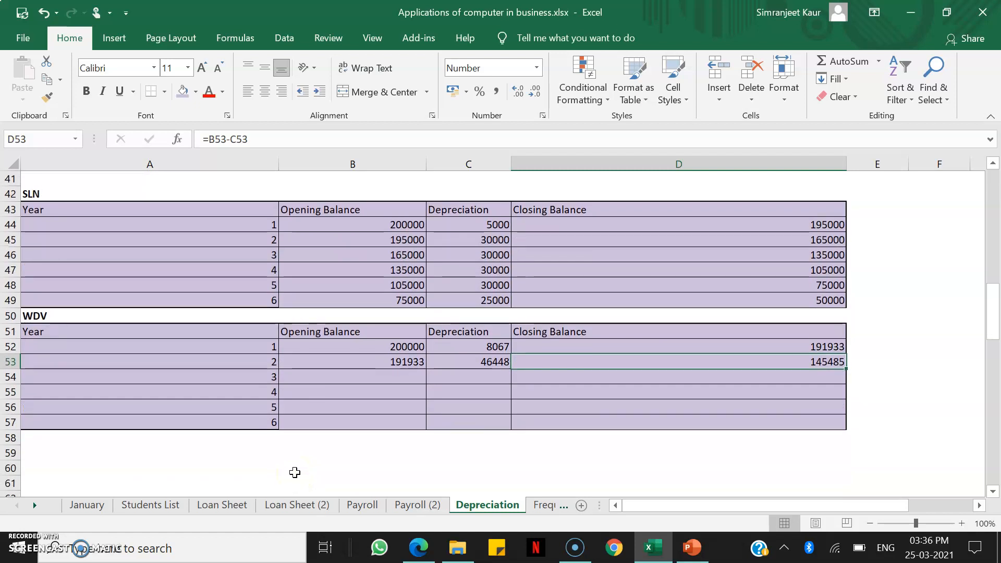
left_click(359, 358)
left_click_drag(359, 359, 619, 422)
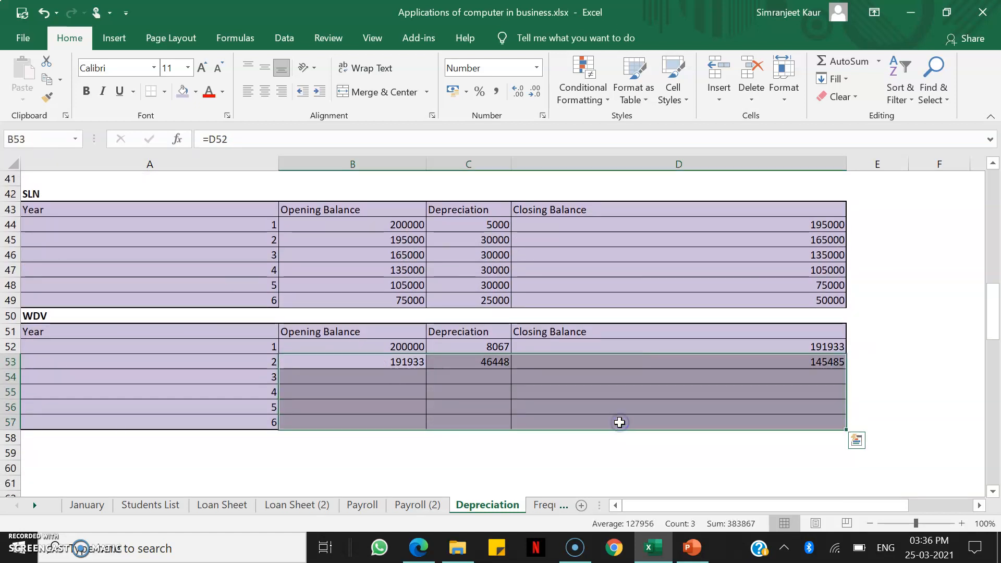
key("ctrl+d")
left_click(654, 457)
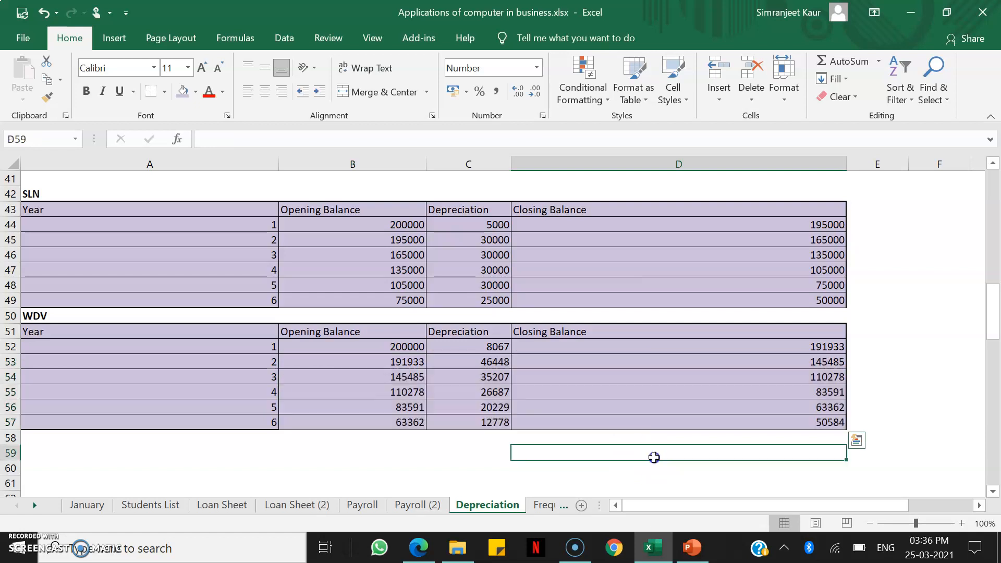
left_click(765, 422)
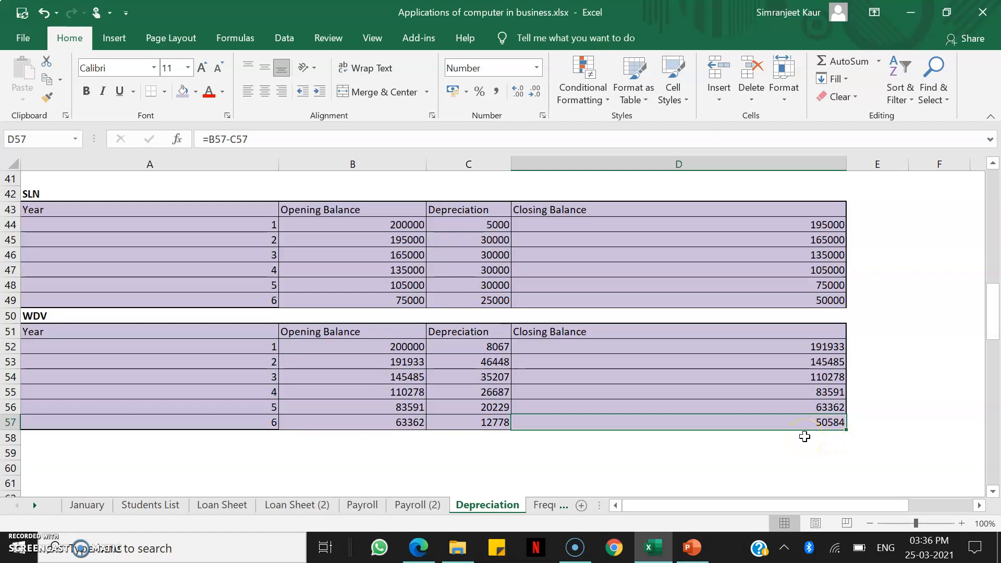
scroll(805, 436, "up", 4)
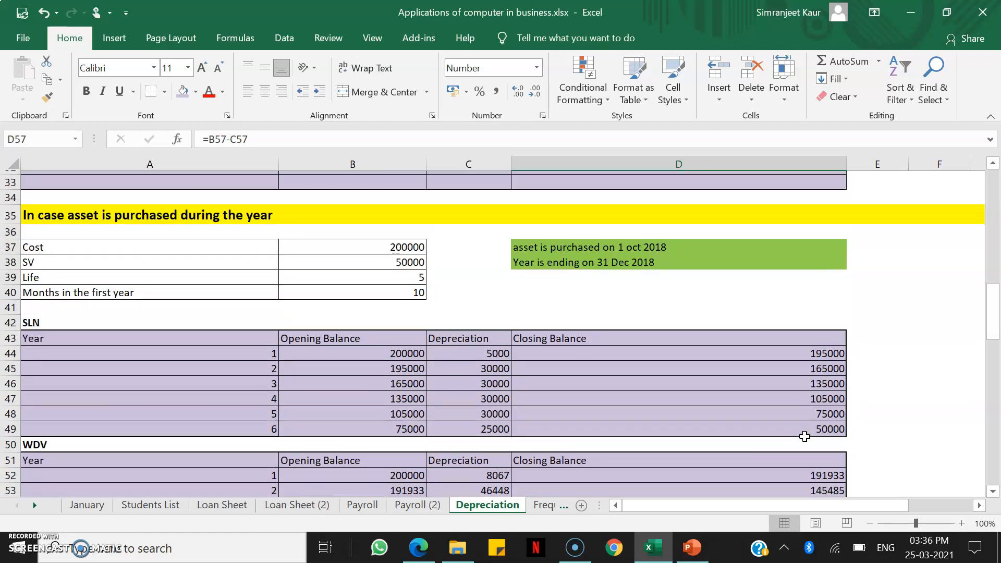